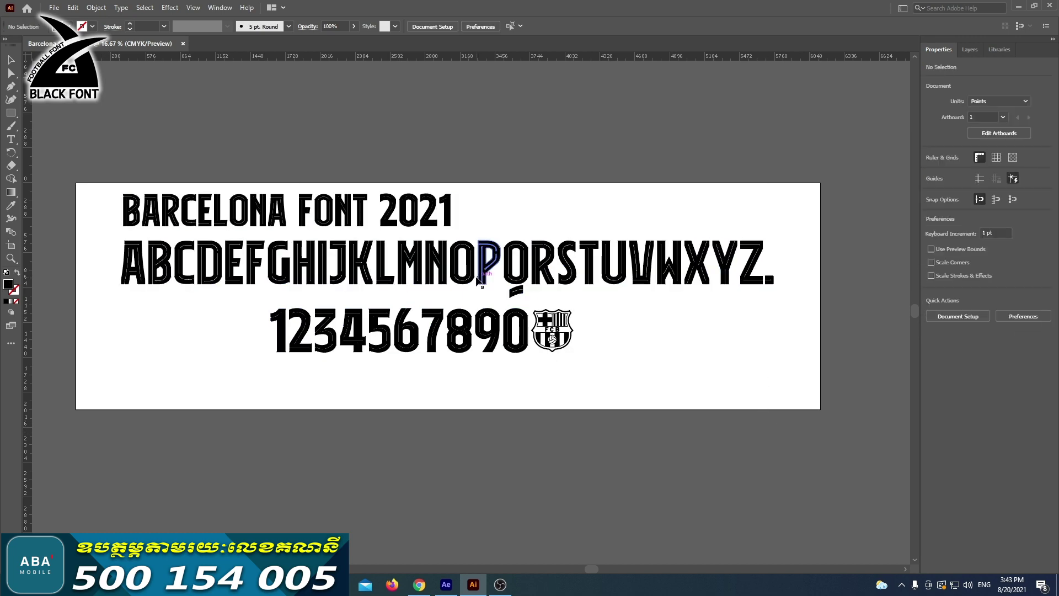
Examine the BARCELONA FONT 2021 title and the outlined alphabet from A to Z up close.
scroll(320, 334, up, 8)
scroll(446, 335, down, 5)
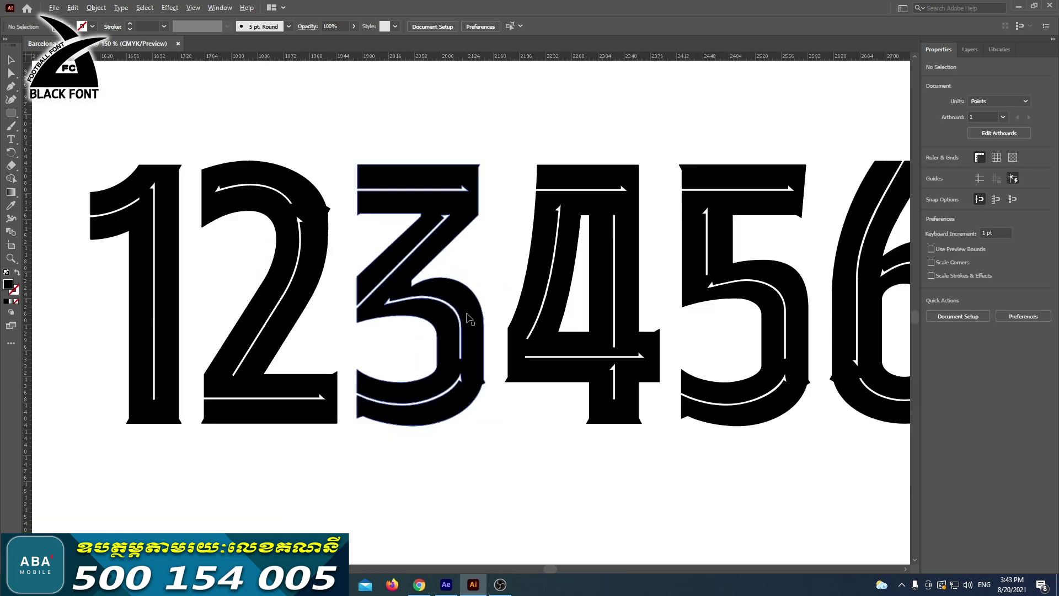
scroll(473, 309, down, 3)
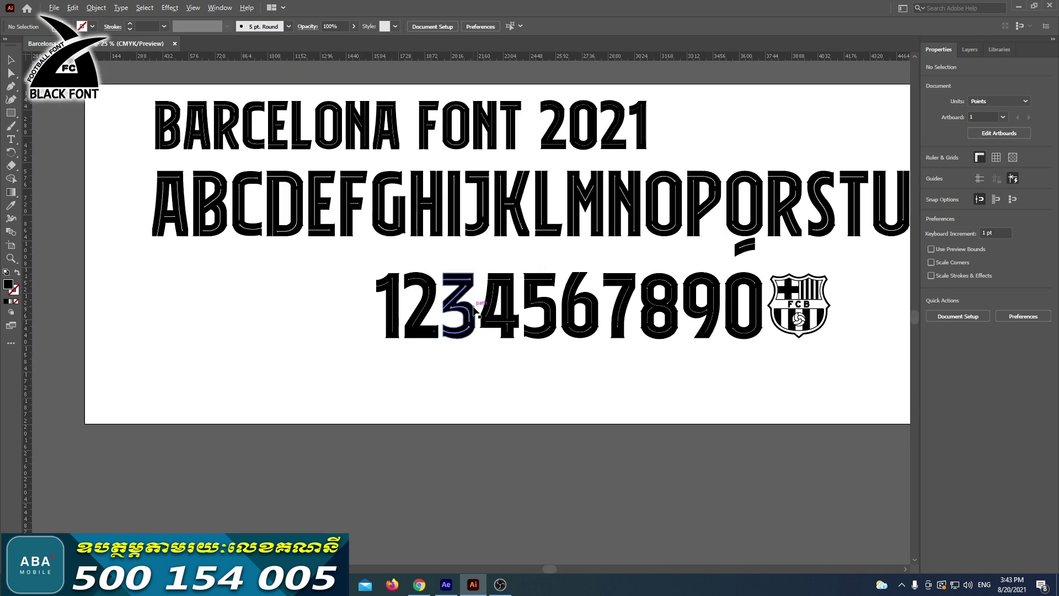
scroll(354, 213, up, 2)
scroll(187, 240, up, 2)
scroll(188, 240, up, 2)
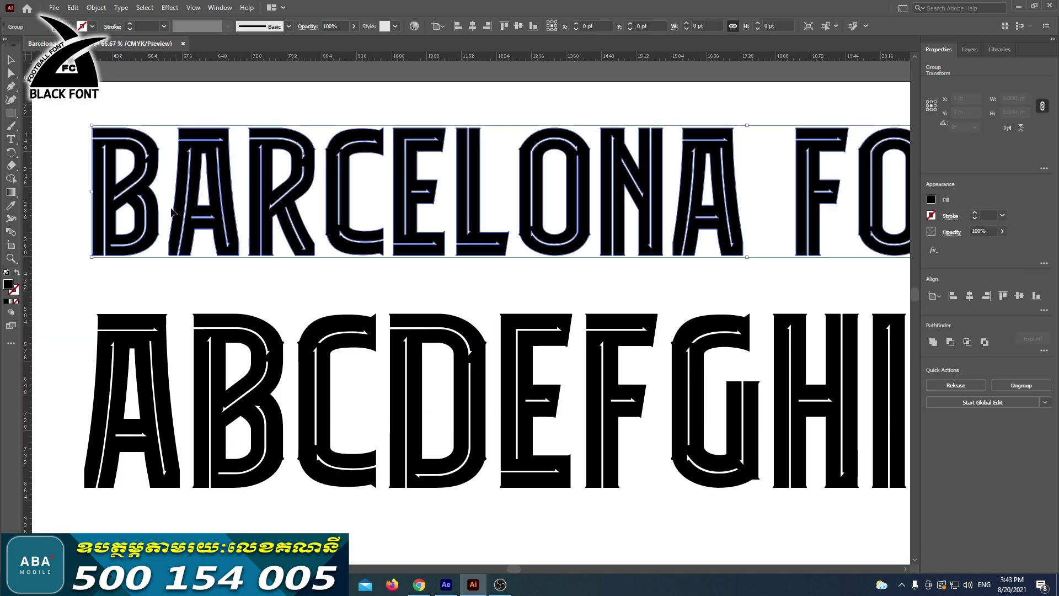
scroll(362, 285, right, 3)
scroll(357, 276, right, 9)
scroll(356, 276, down, 2)
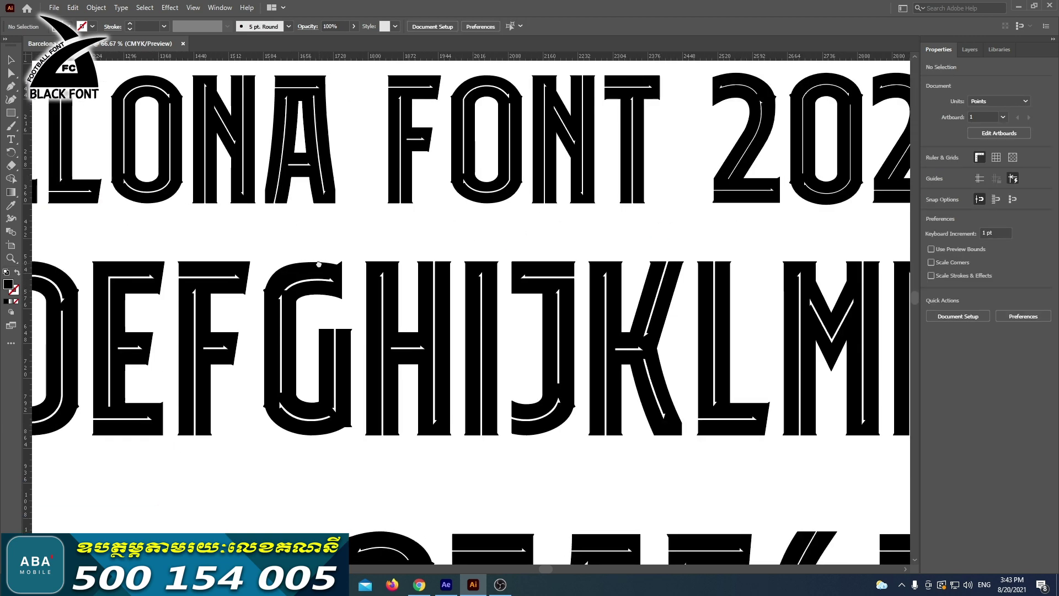
scroll(440, 285, down, 2)
scroll(439, 285, right, 9)
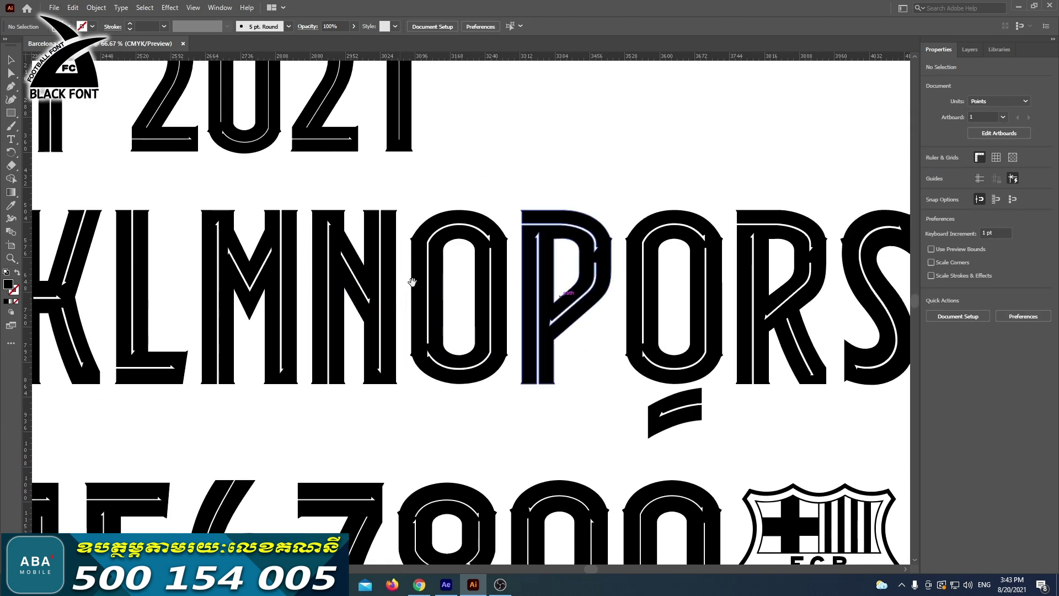
scroll(416, 270, down, 1)
scroll(416, 269, right, 7)
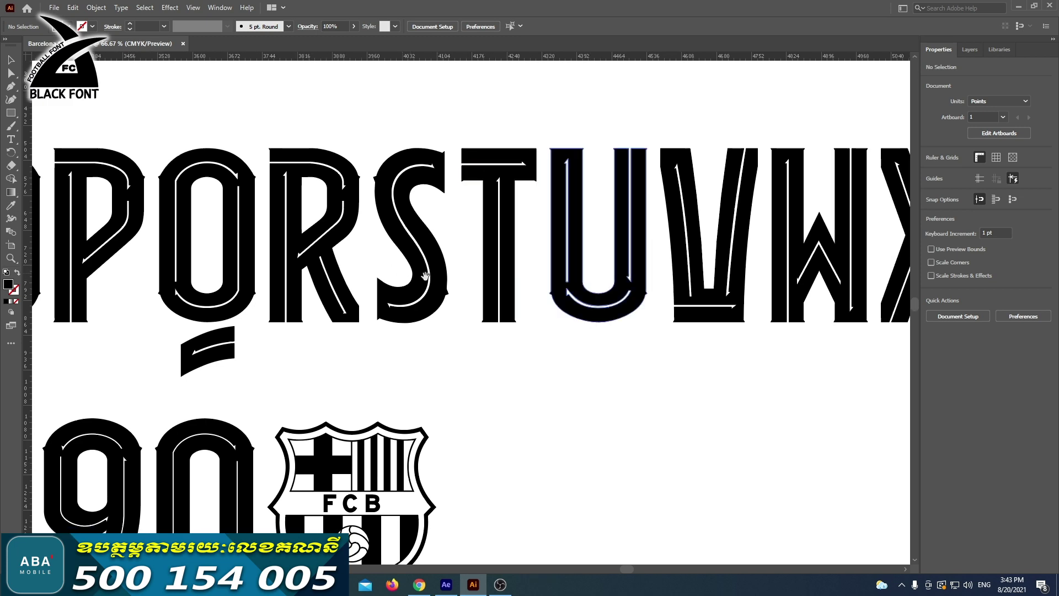
scroll(527, 309, right, 3)
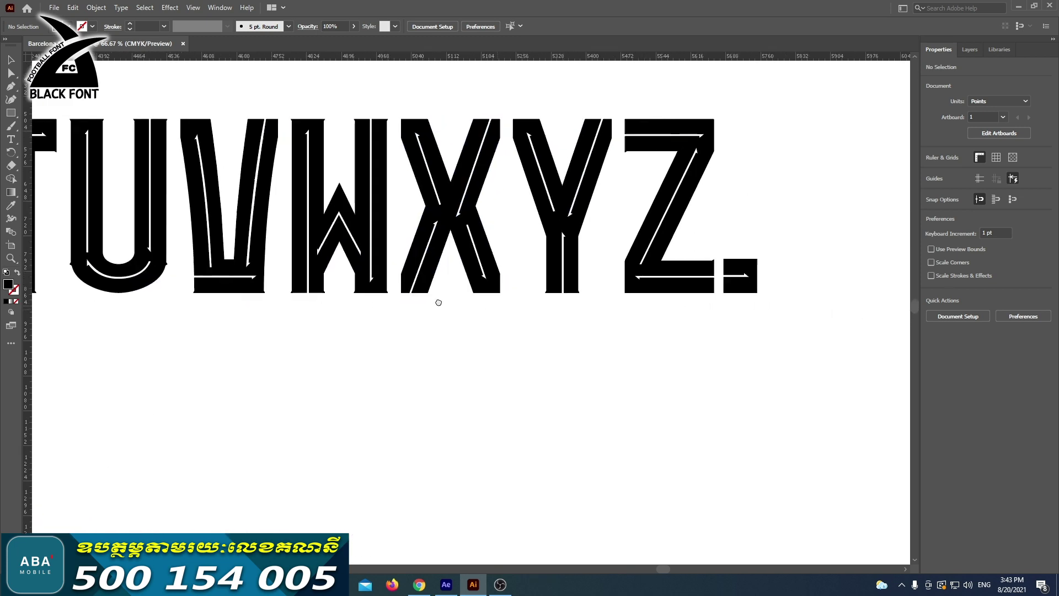
Examine the outlined digits from 1 to 0 and the FCB crest beside them up close.
scroll(436, 300, down, 4)
scroll(154, 318, up, 1)
scroll(153, 317, up, 2)
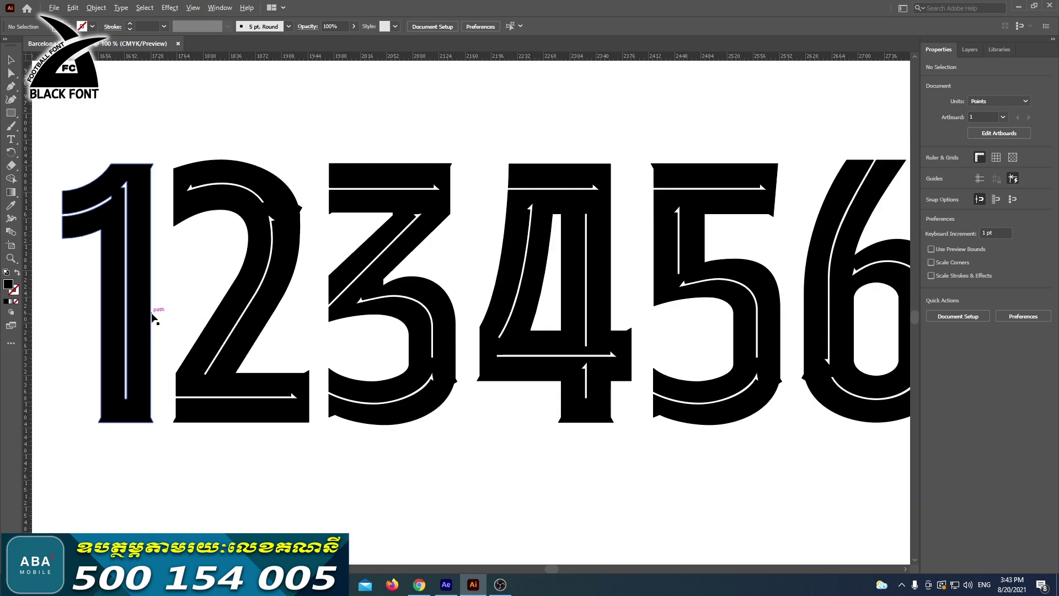
scroll(349, 283, right, 6)
scroll(456, 287, right, 12)
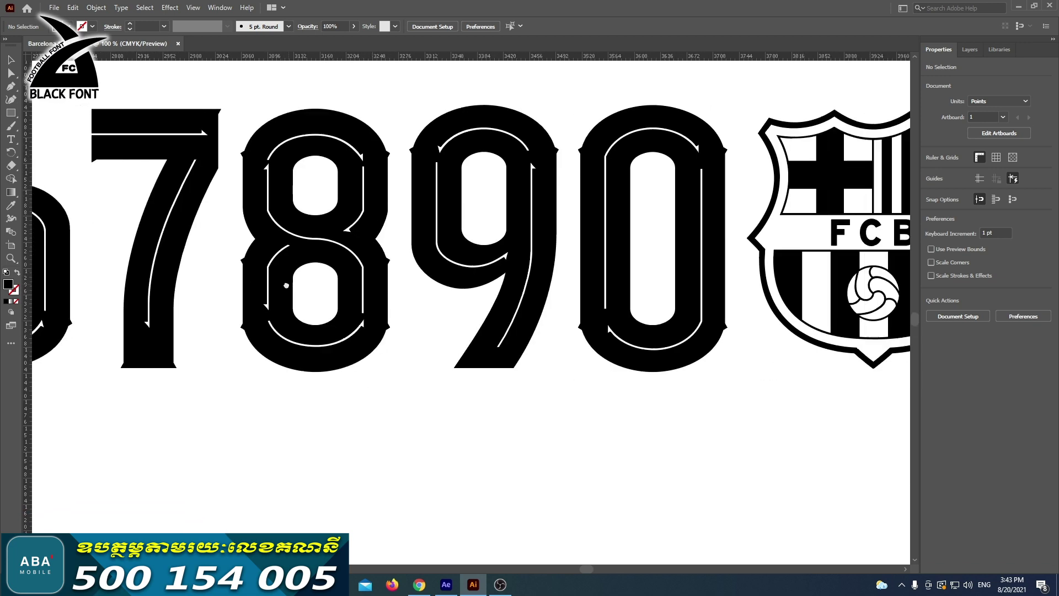
click(542, 313)
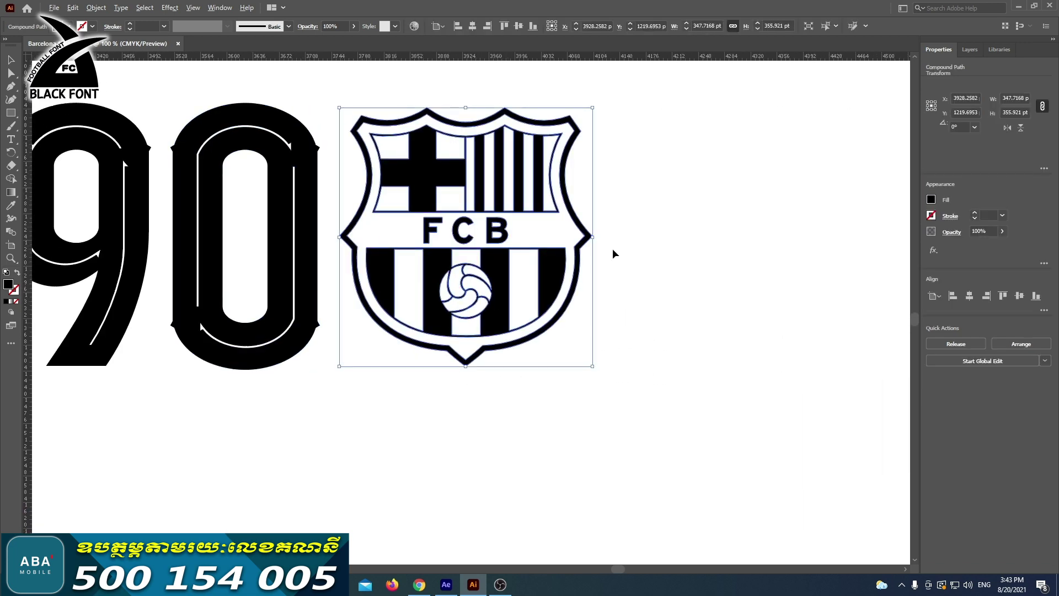
scroll(636, 271, down, 5)
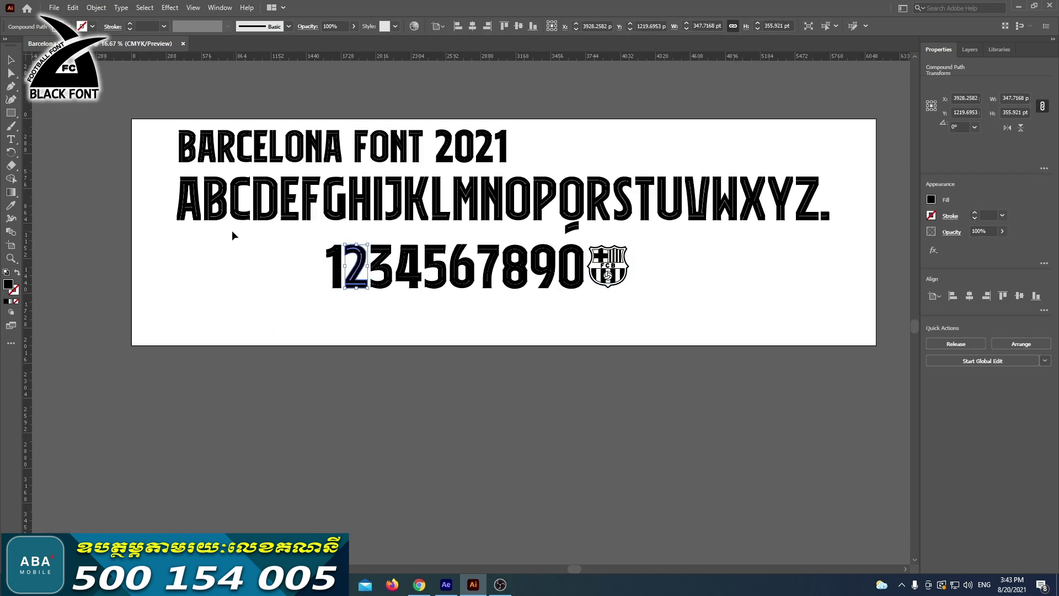
click(232, 237)
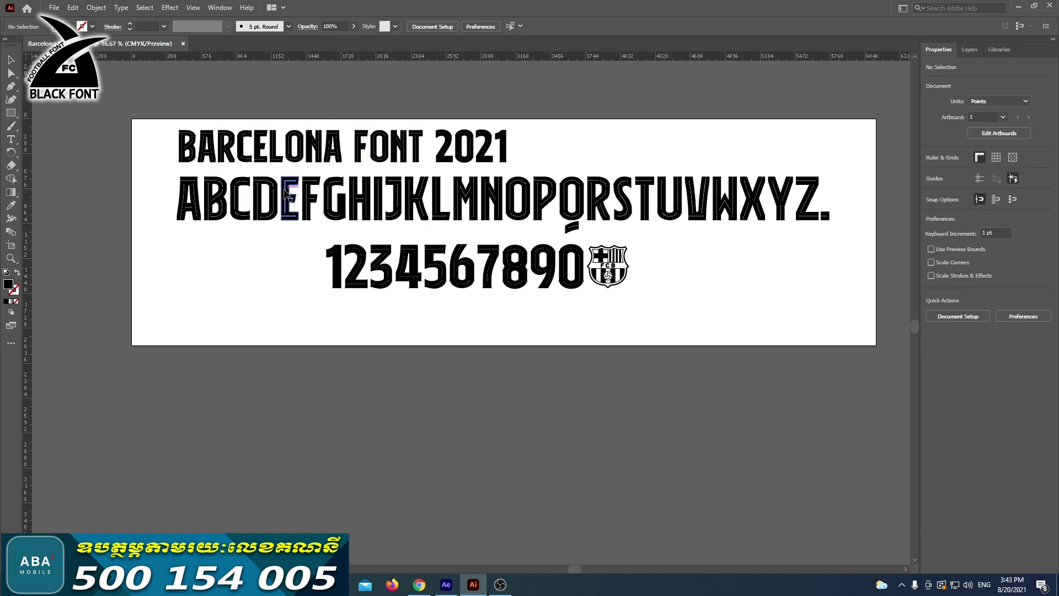
scroll(287, 192, up, 2)
Switch to File Explorer, install the font from Barcelona font 2021.otf and close its preview.
click(223, 253)
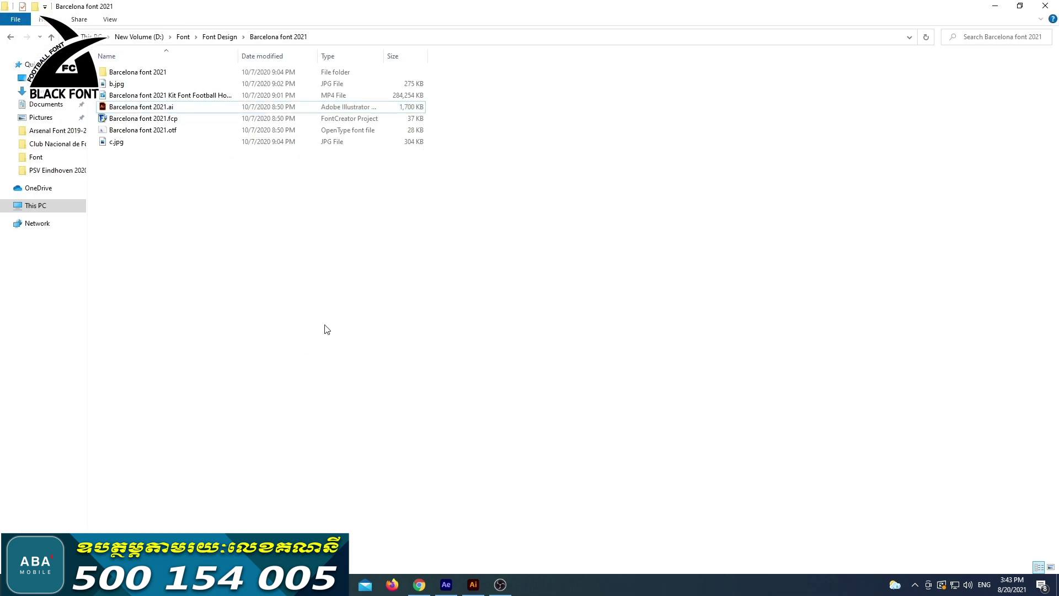
double_click(131, 131)
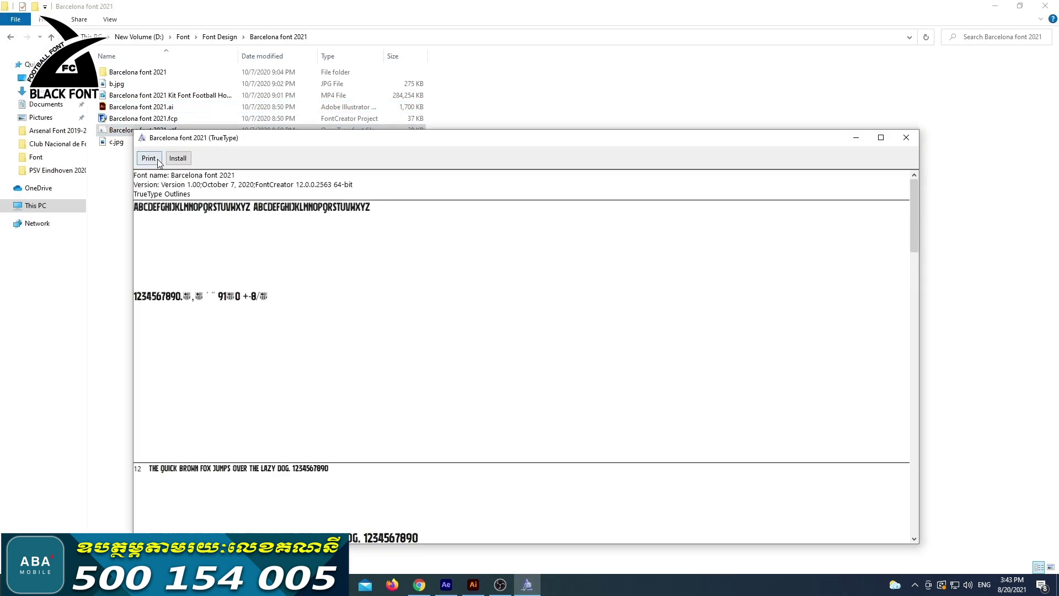
click(179, 159)
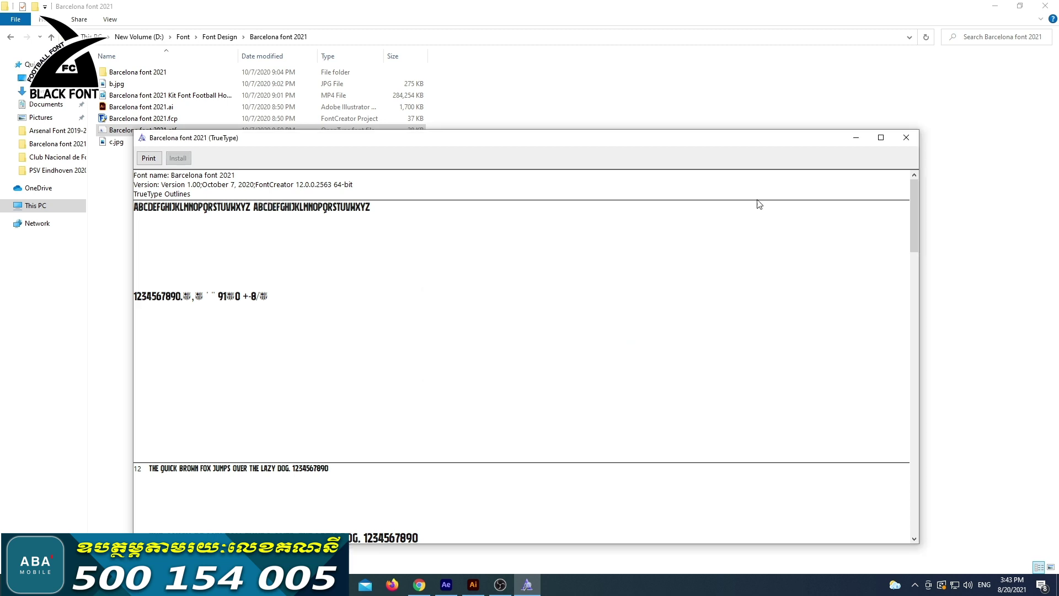
click(906, 137)
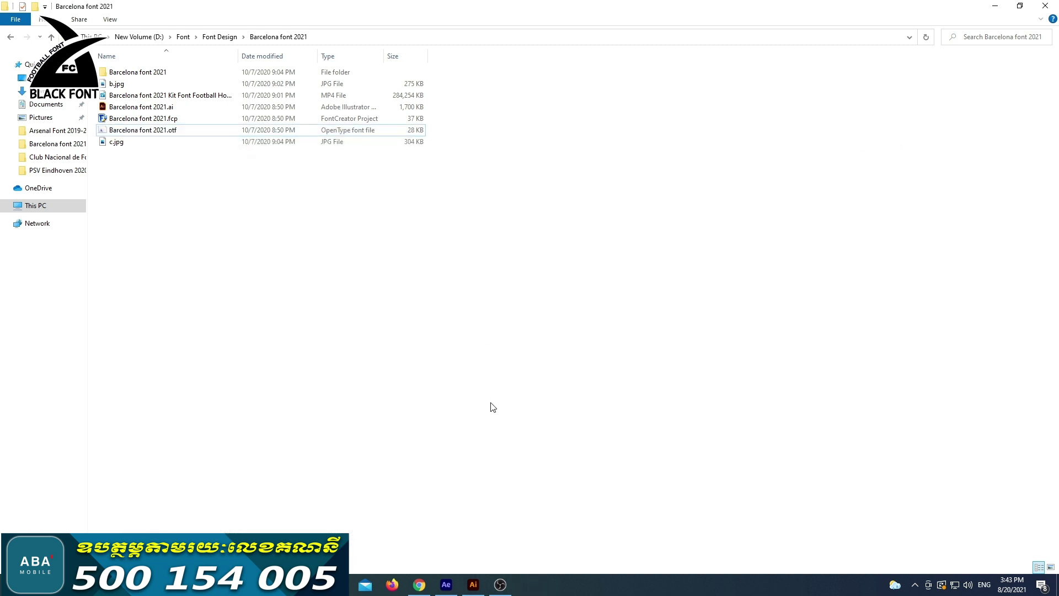
Switch to Illustrator, add placeholder point text below the artboard and scale it up to about 112 pt.
click(473, 584)
key(ctrl+0)
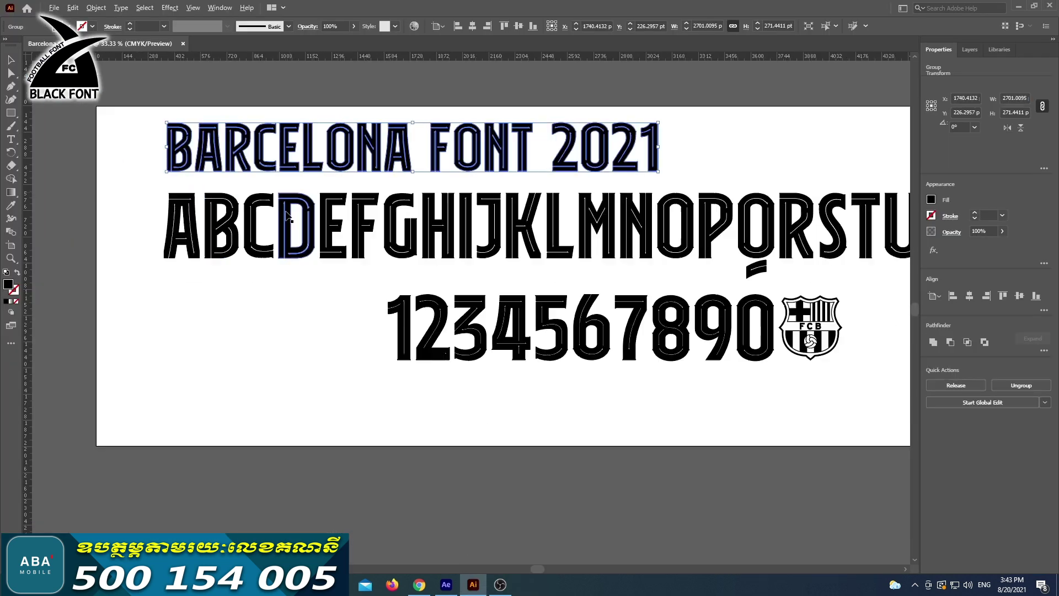
click(273, 284)
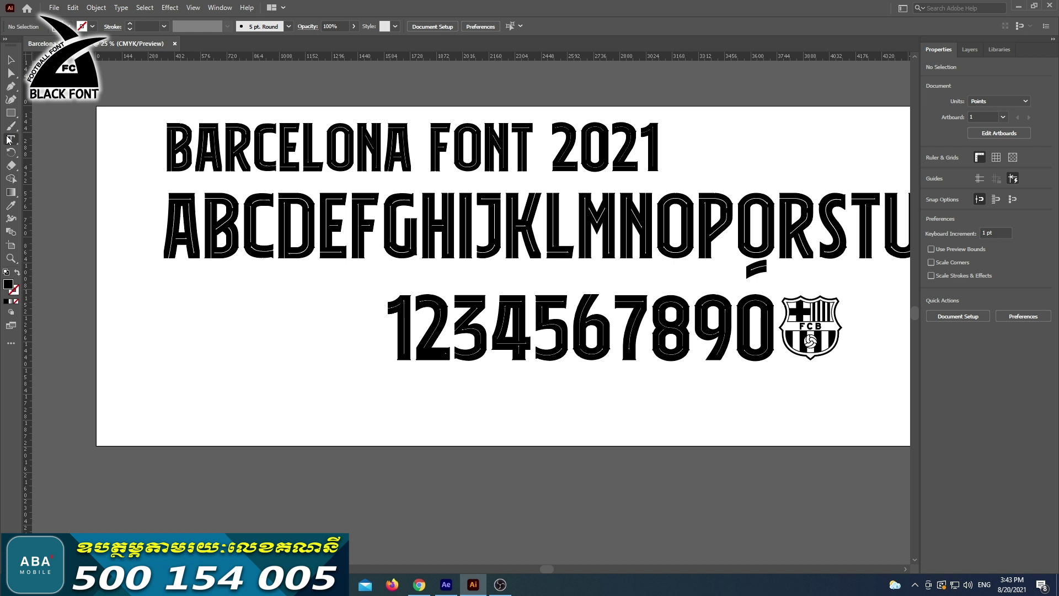
click(323, 492)
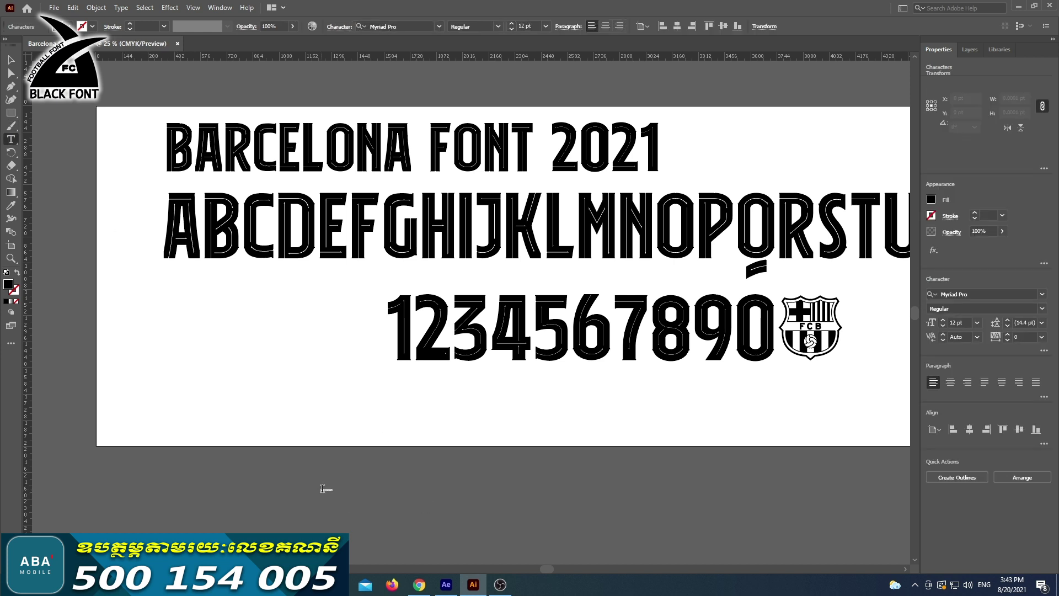
click(8, 61)
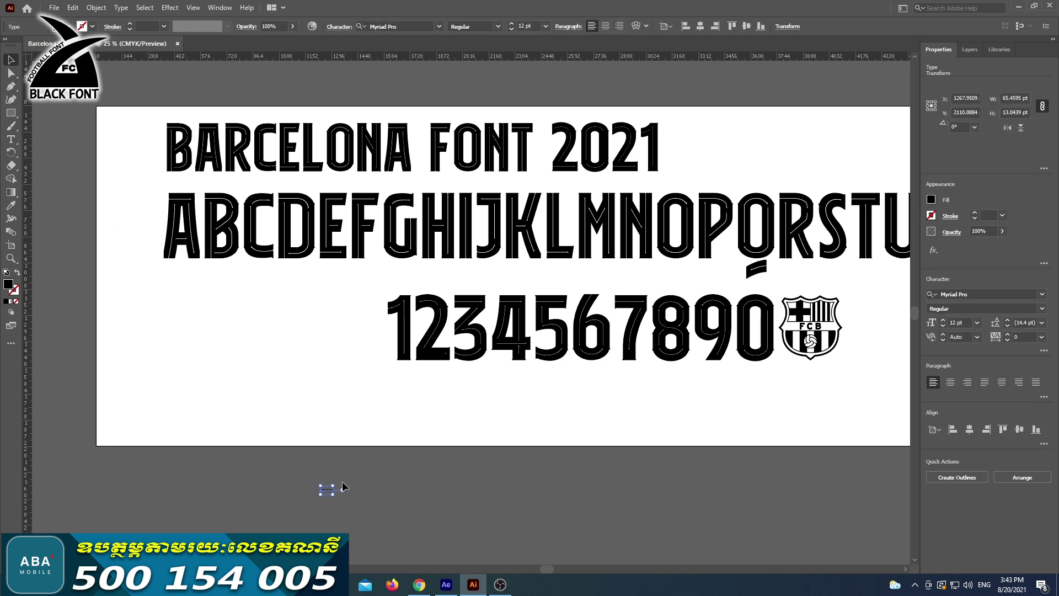
drag(334, 485, 431, 441)
Change the font of the whole Lorem ipsum text to Barcelona font 2021.
double_click(398, 484)
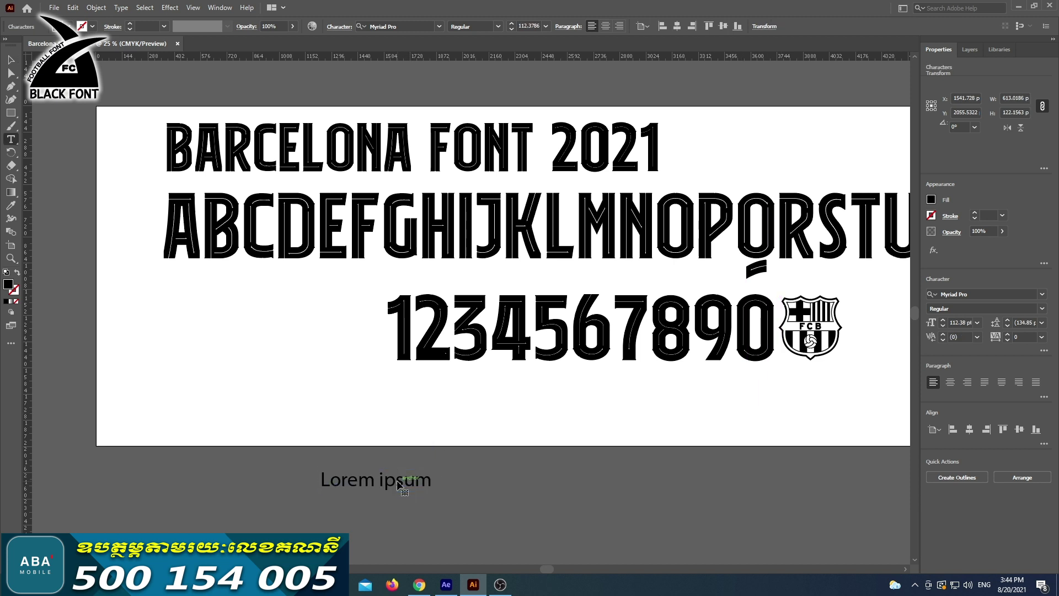
key(ctrl+a)
click(391, 26)
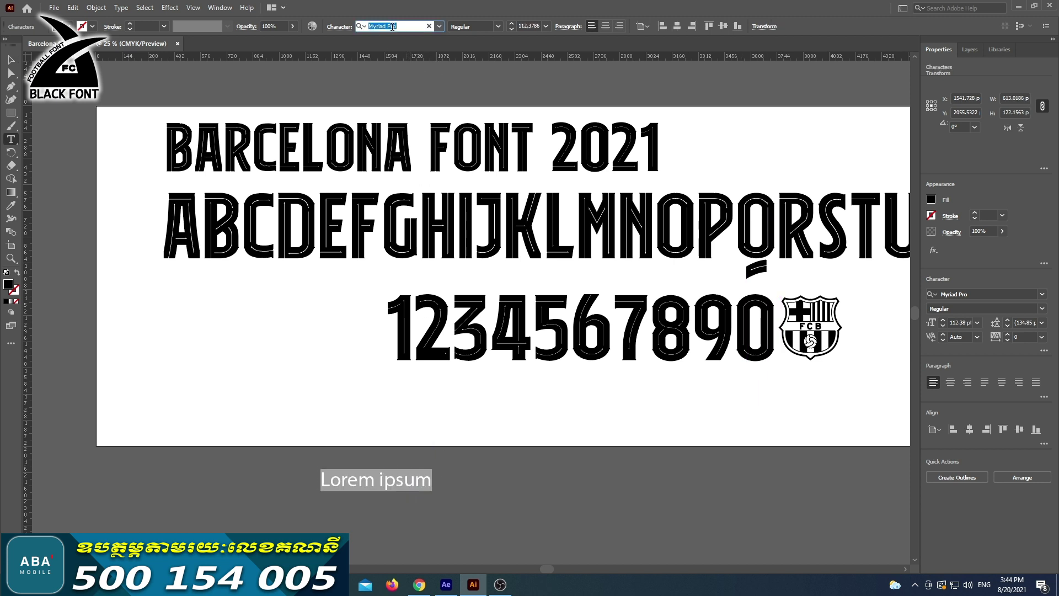
text(ba)
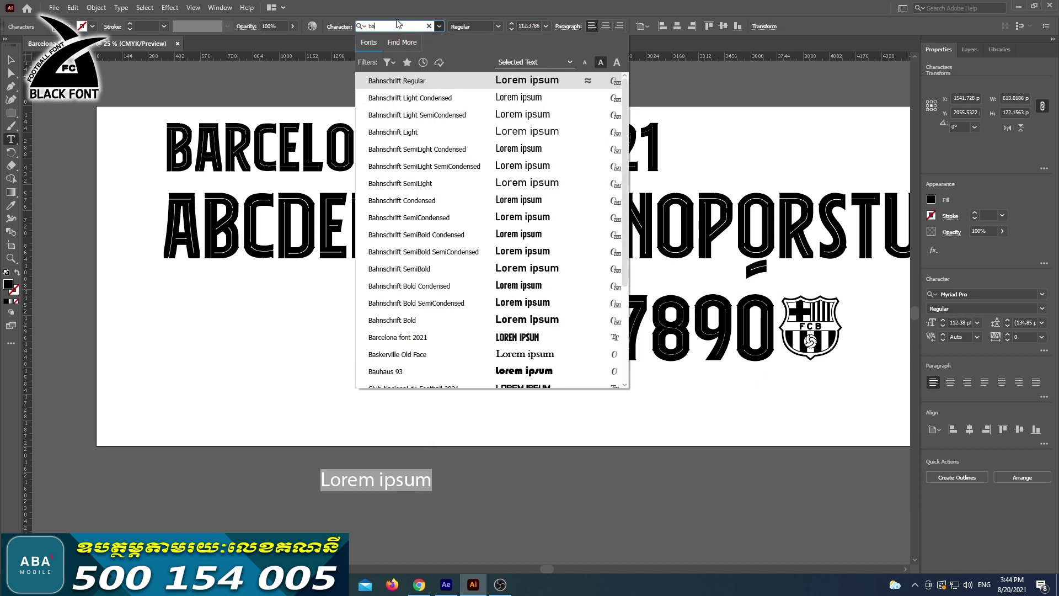
text(r)
click(413, 81)
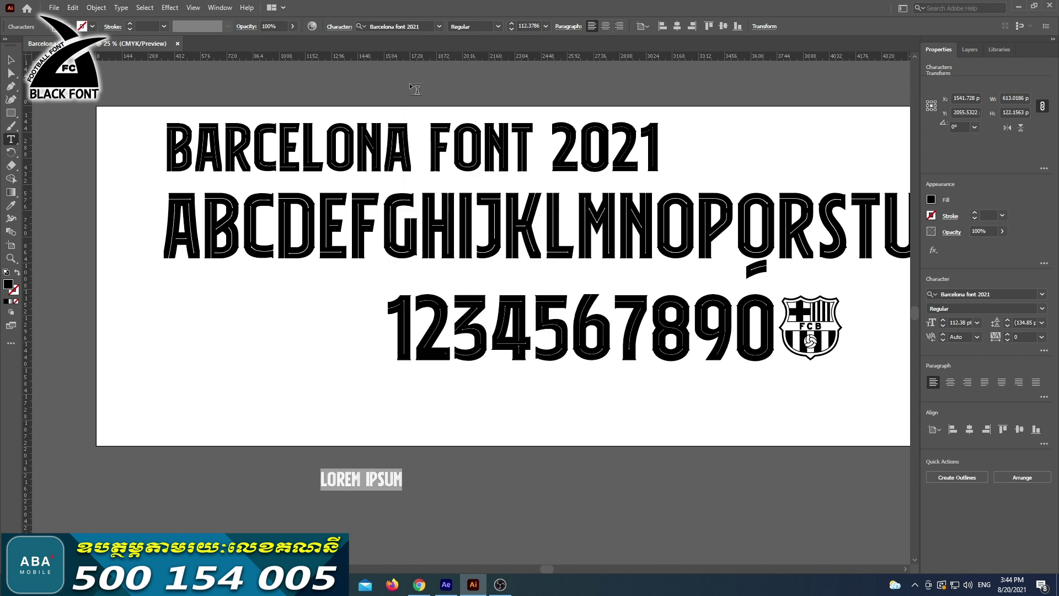
key(Escape)
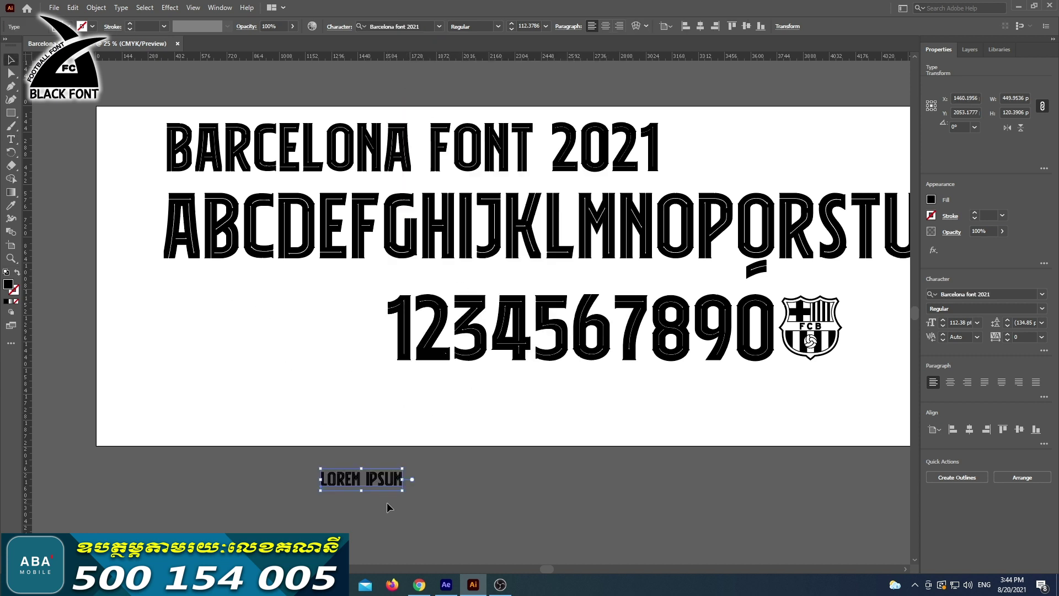
Enlarge the Lorem ipsum text to about 732 pt and shift it left below the artboard.
drag(402, 491, 605, 544)
scroll(439, 370, down, 5)
scroll(440, 370, right, 2)
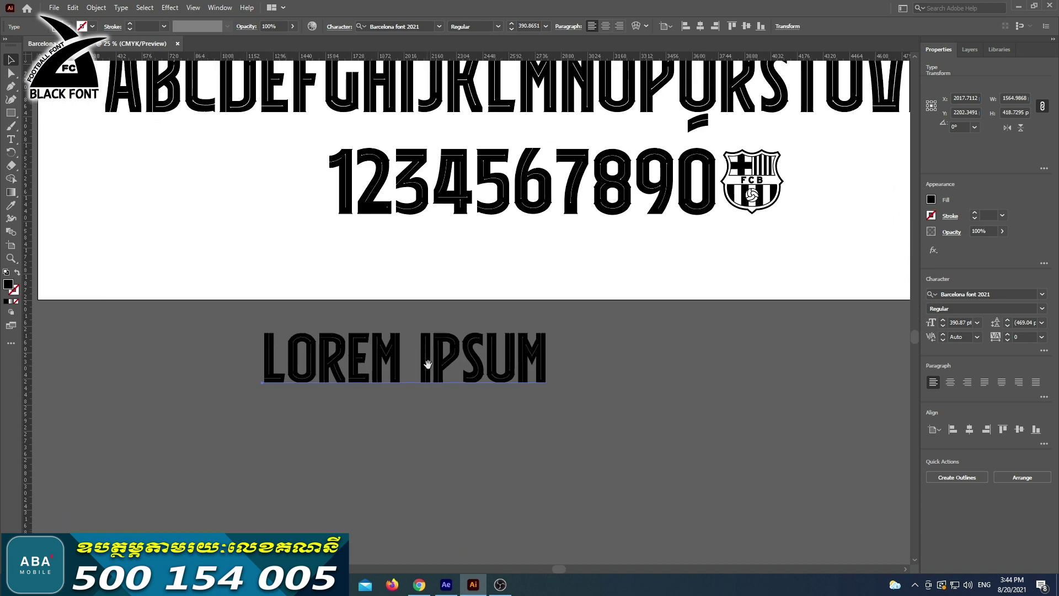
drag(440, 370, 376, 370)
drag(483, 398, 681, 478)
double_click(435, 388)
key(ctrl+a)
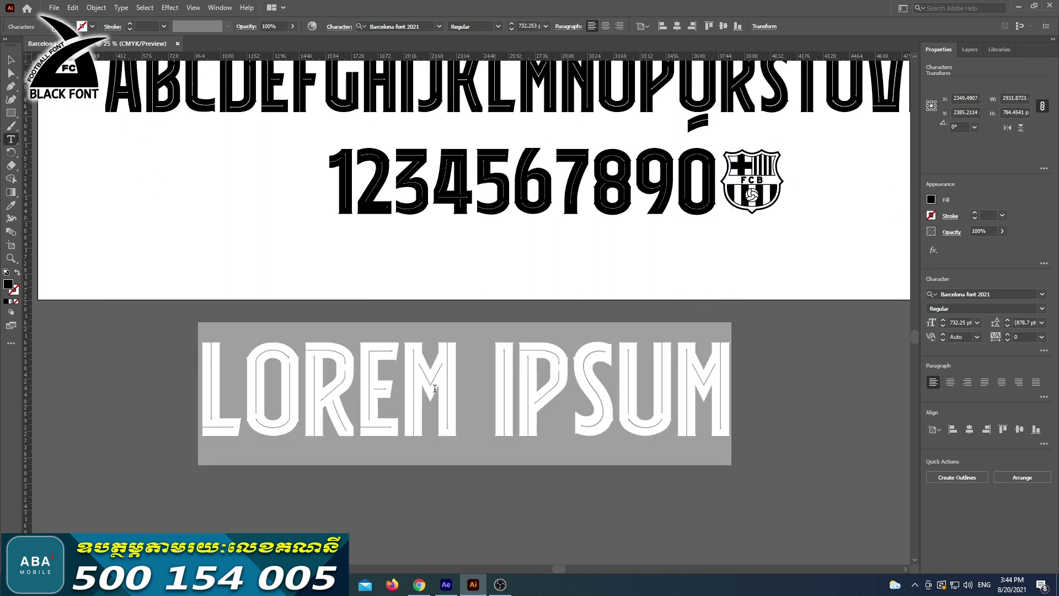
text(0123)
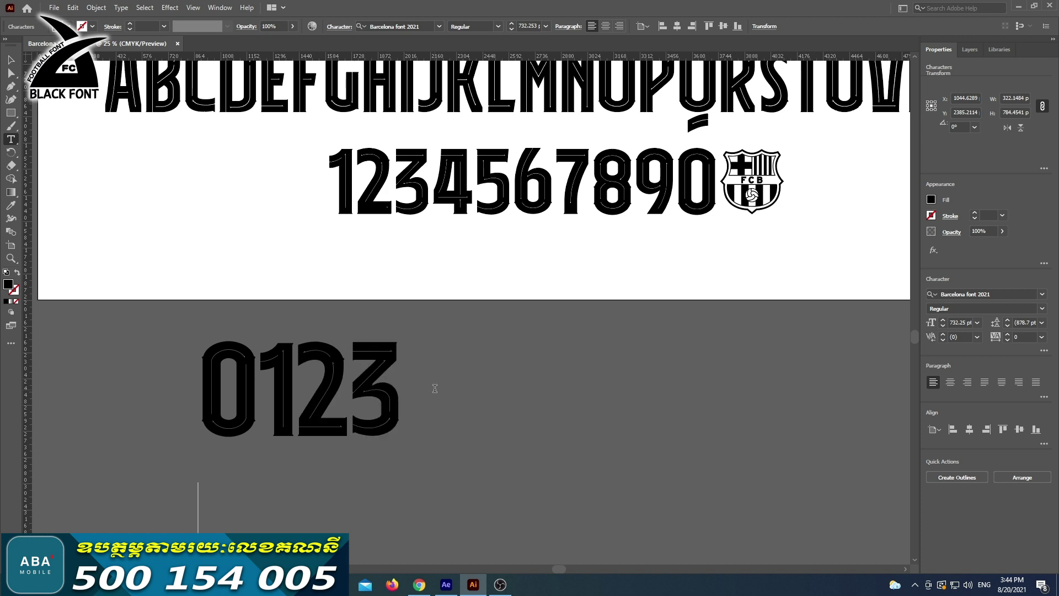
text(4)
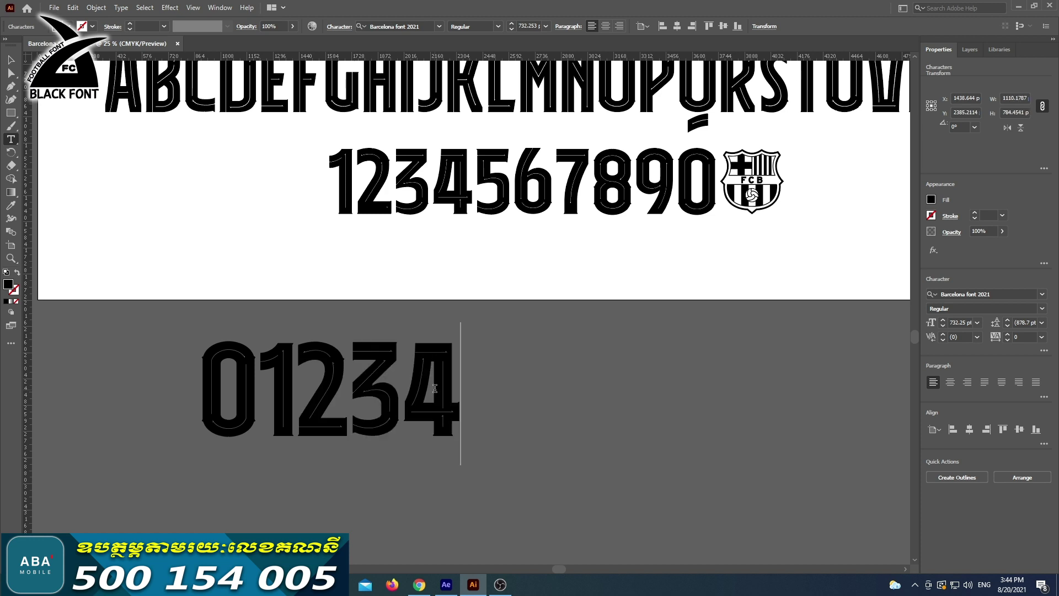
text(56789)
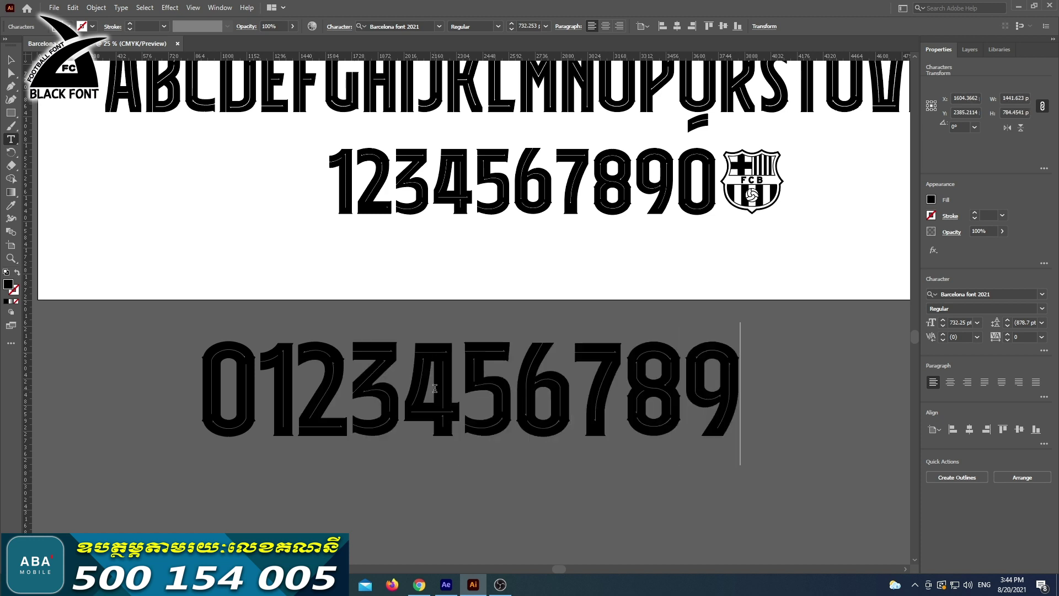
text(BLAC)
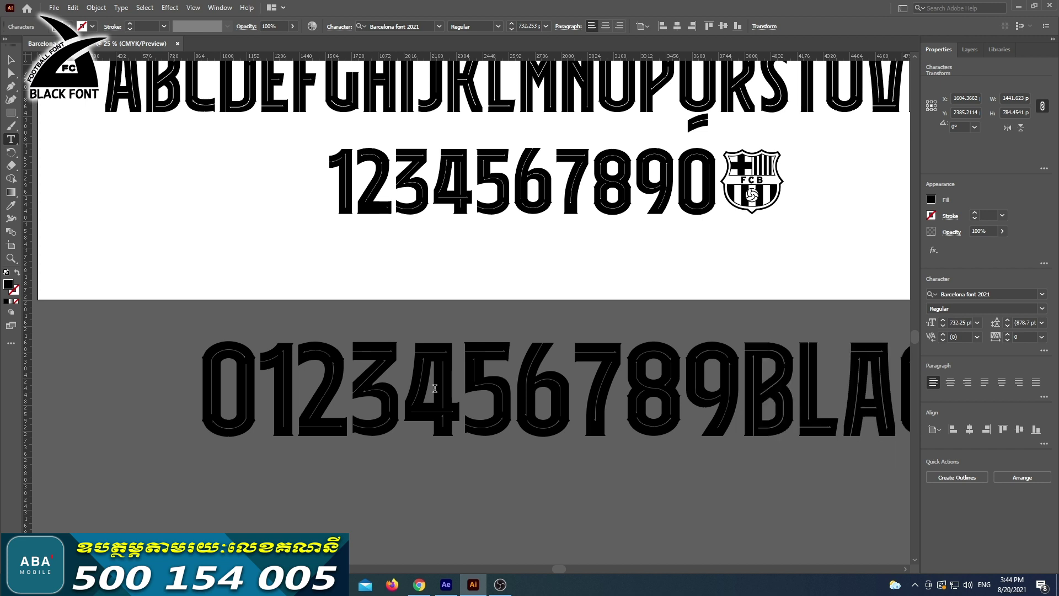
scroll(428, 390, down, 2)
scroll(566, 407, up, 1)
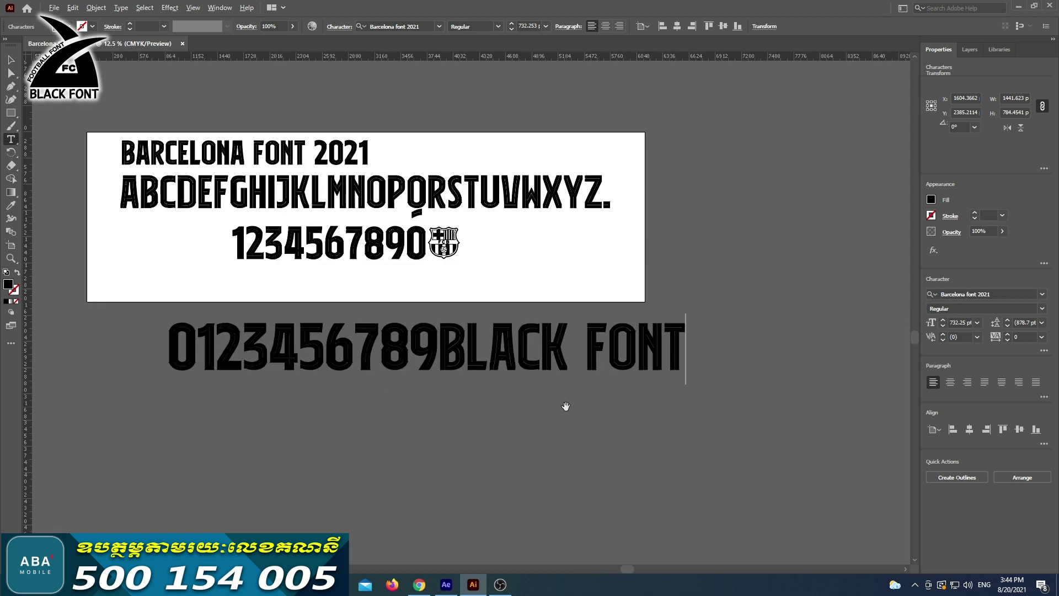
click(11, 60)
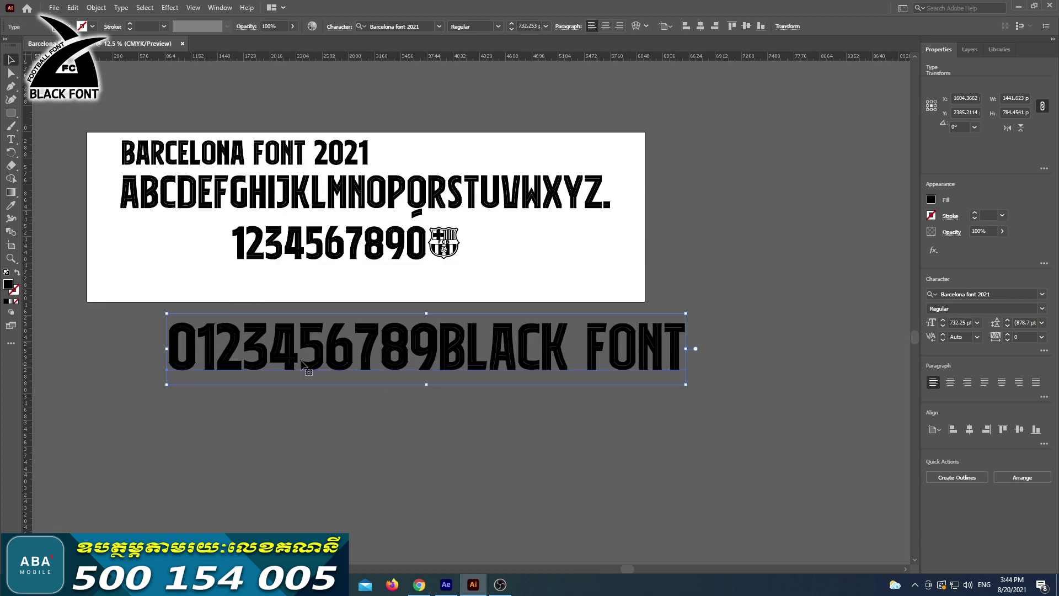
drag(326, 369, 286, 392)
click(315, 243)
click(239, 192)
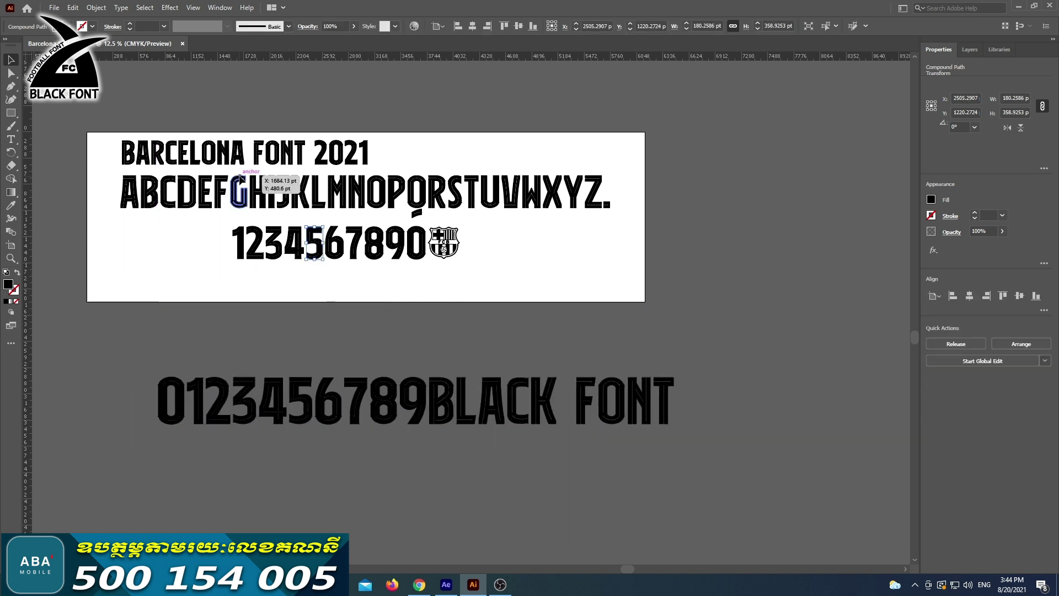
click(209, 160)
scroll(208, 160, up, 1)
drag(453, 488, 396, 437)
click(416, 521)
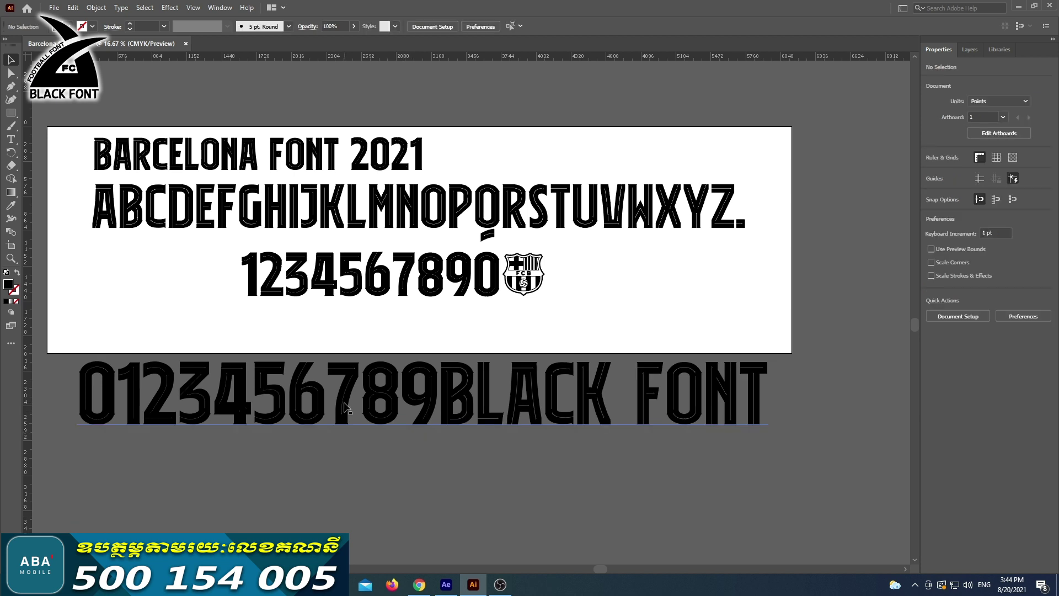
click(369, 369)
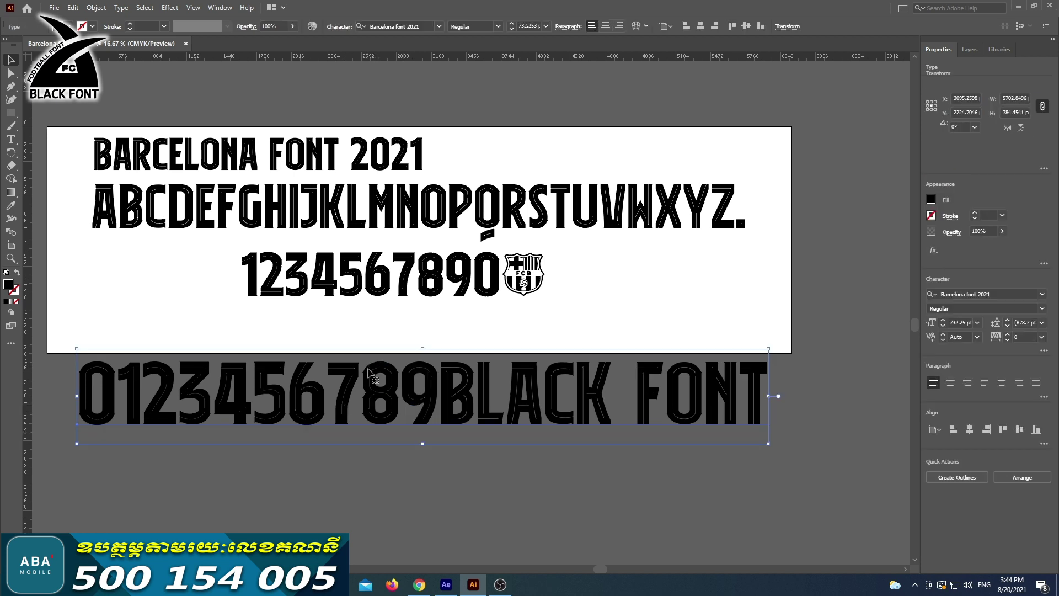
key(Delete)
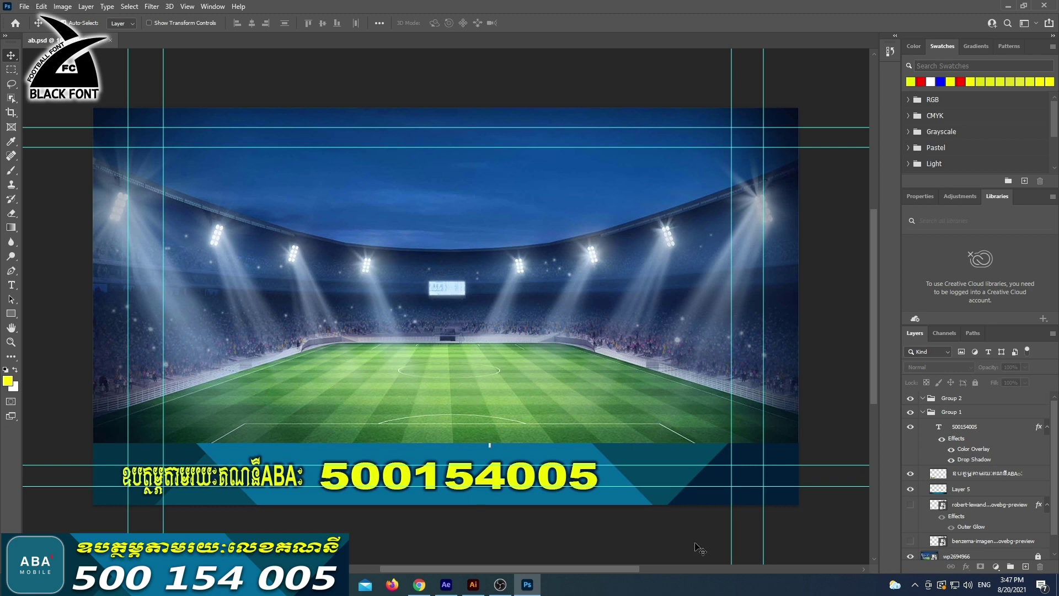
Place the footballer cut-out image from the desktop into Photoshop's stadium banner, enlarged to about 311% on the right side.
click(1057, 585)
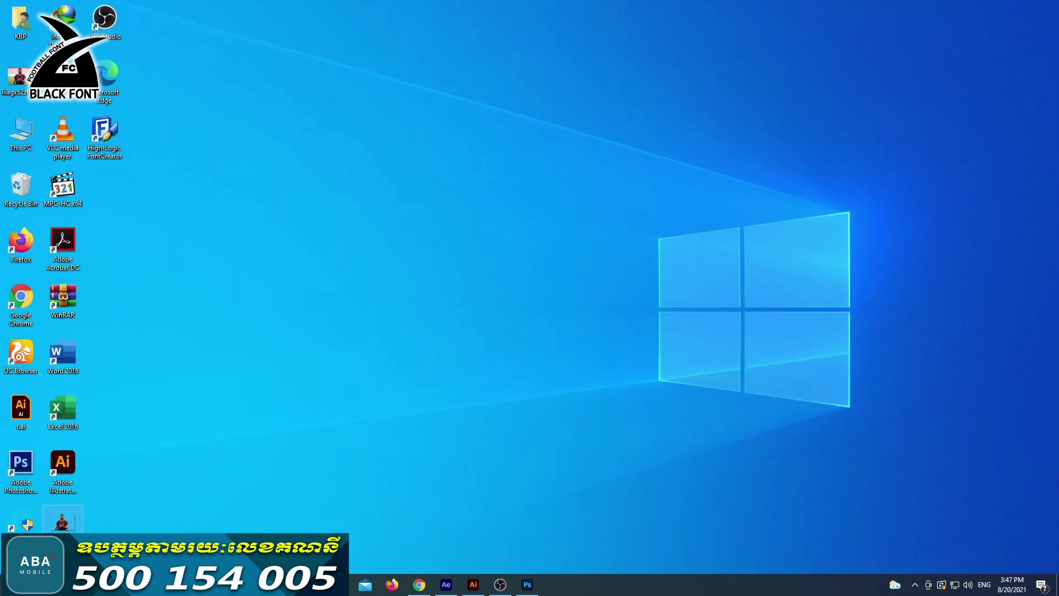
click(528, 584)
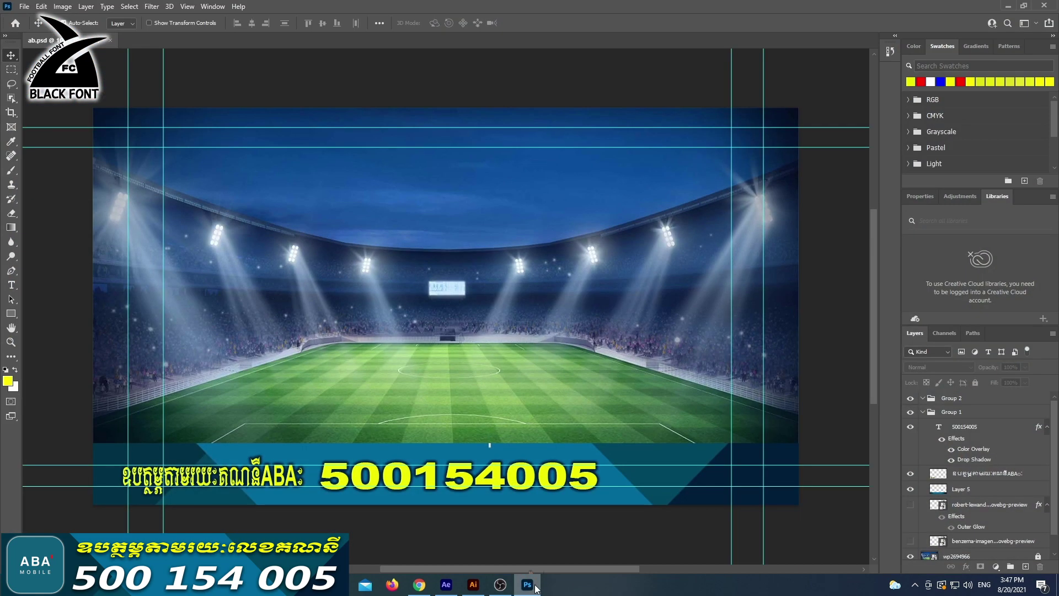
drag(535, 589, 542, 321)
drag(529, 372, 696, 490)
drag(419, 390, 625, 362)
key(Return)
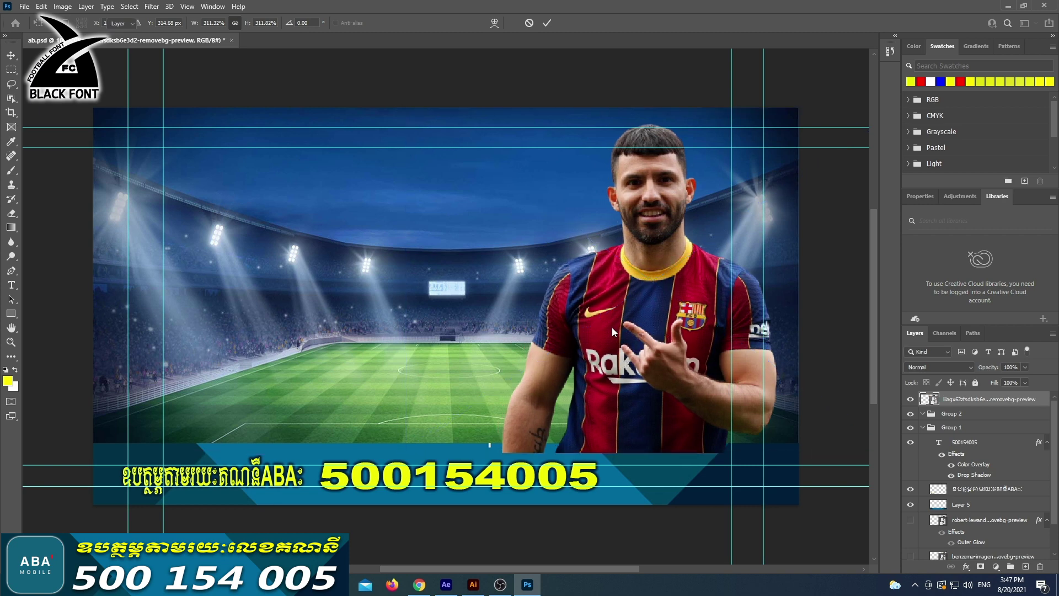
Move the footballer layer directly above the background layer and shift the image slightly to the right.
key(ctrl+shift+bracketleft)
key(ctrl+bracketright)
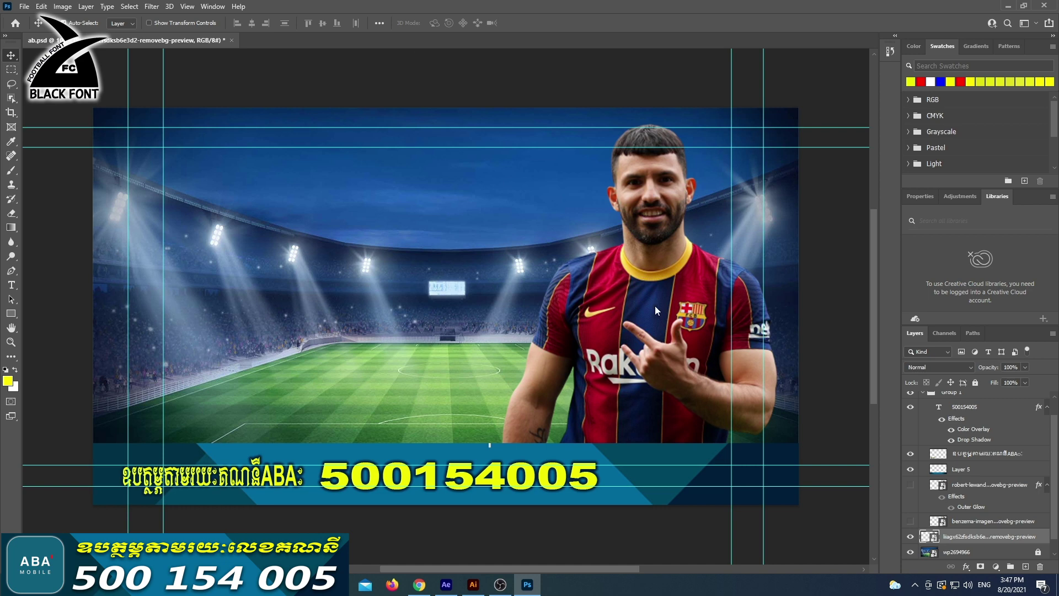
drag(655, 310, 695, 339)
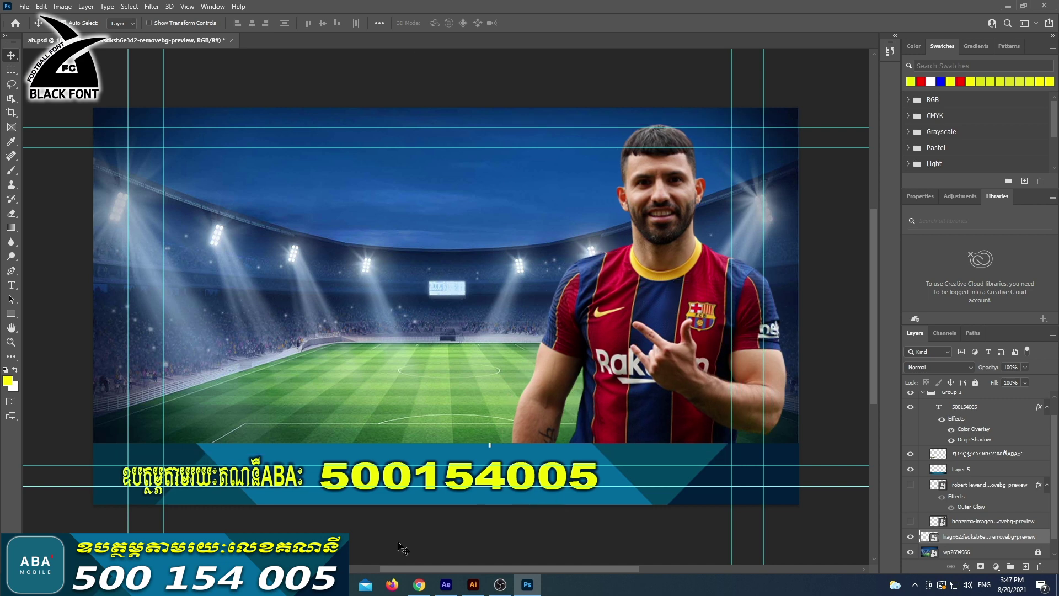
click(472, 585)
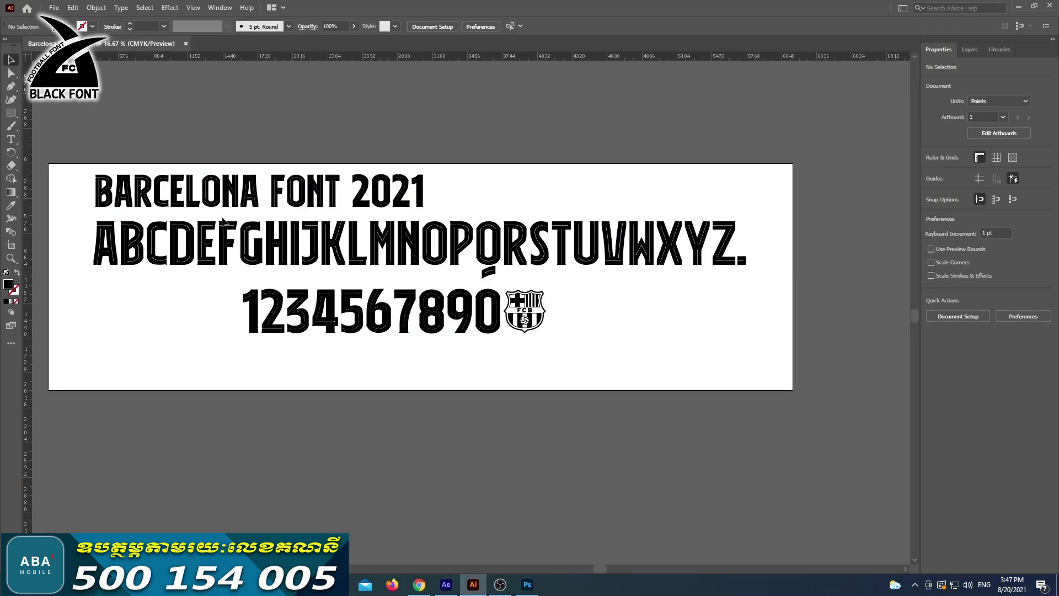
drag(86, 221, 772, 270)
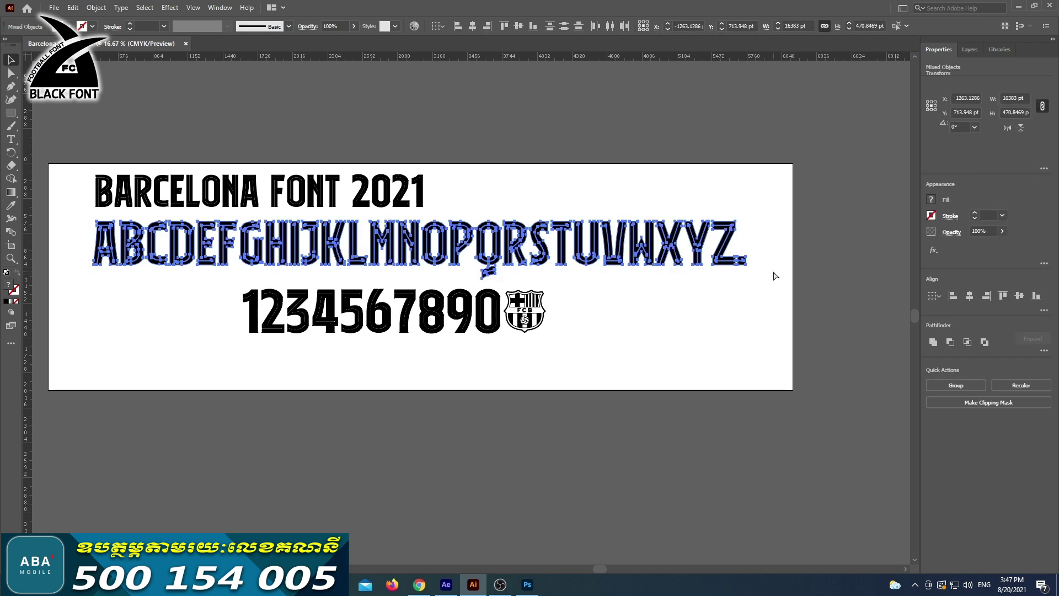
click(575, 389)
drag(220, 283, 495, 340)
click(527, 584)
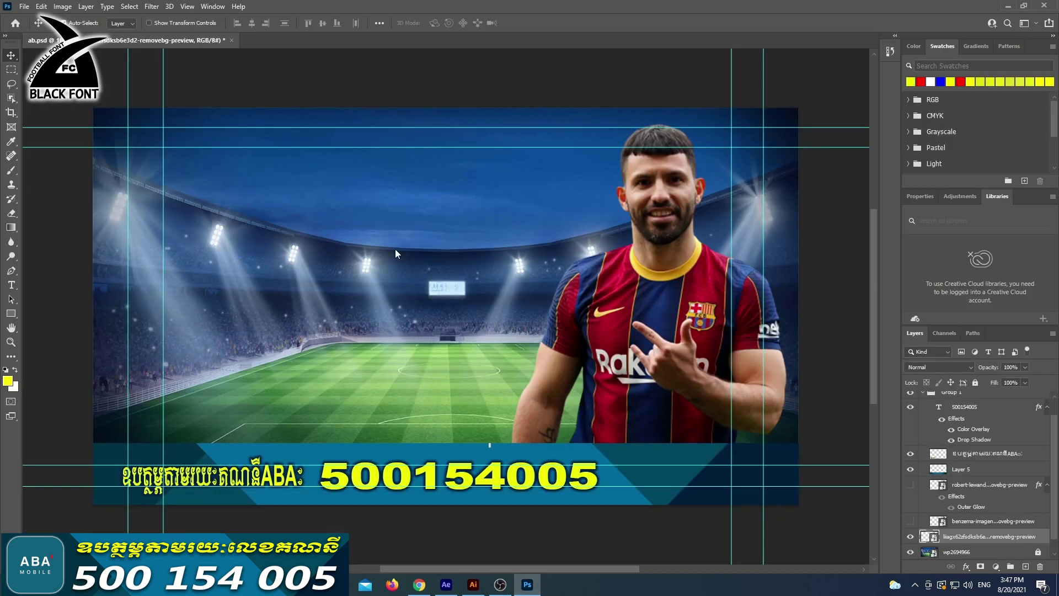
Paste the digits as pixels and scale them to about 54%, spanning the outer vertical guides just above the blue banner.
key(ctrl+v)
click(571, 165)
key(ctrl+v)
drag(390, 267, 426, 334)
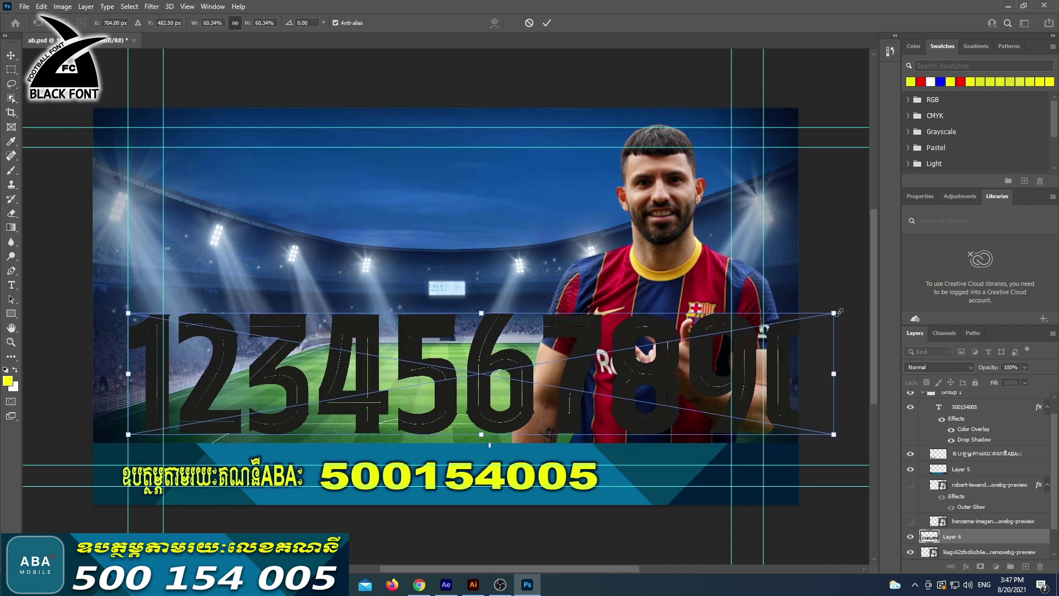
drag(839, 312, 767, 326)
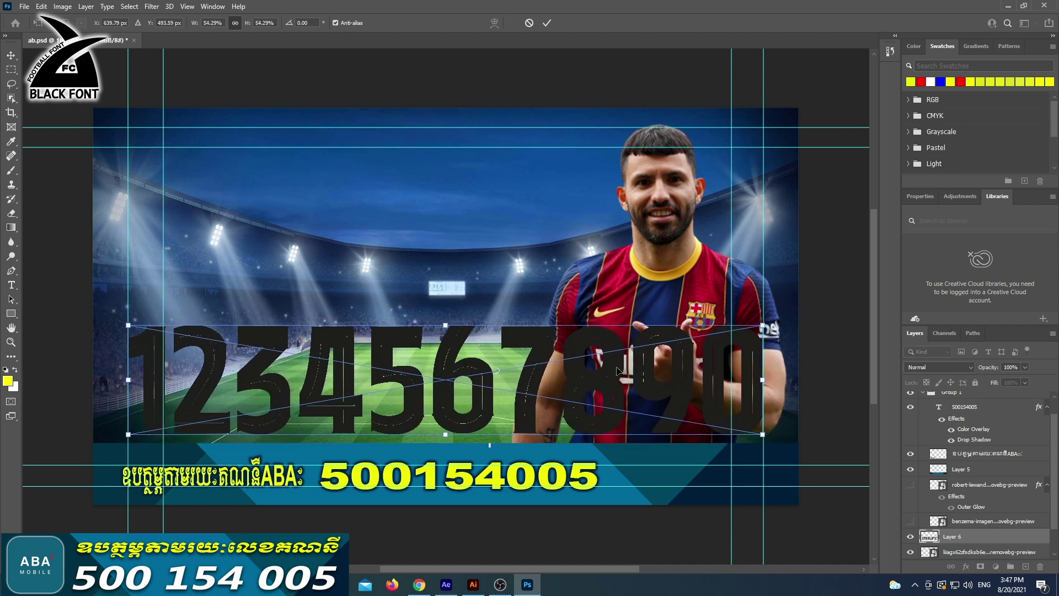
key(Return)
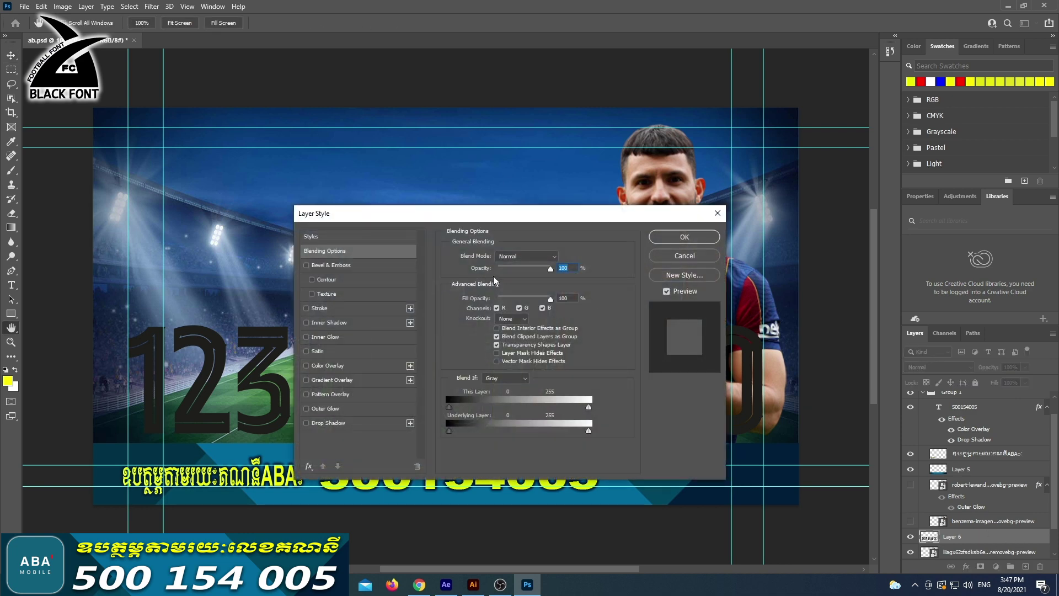
Give the digits layer a yellow Color Overlay and a red Outer Glow with size 21 px.
click(331, 367)
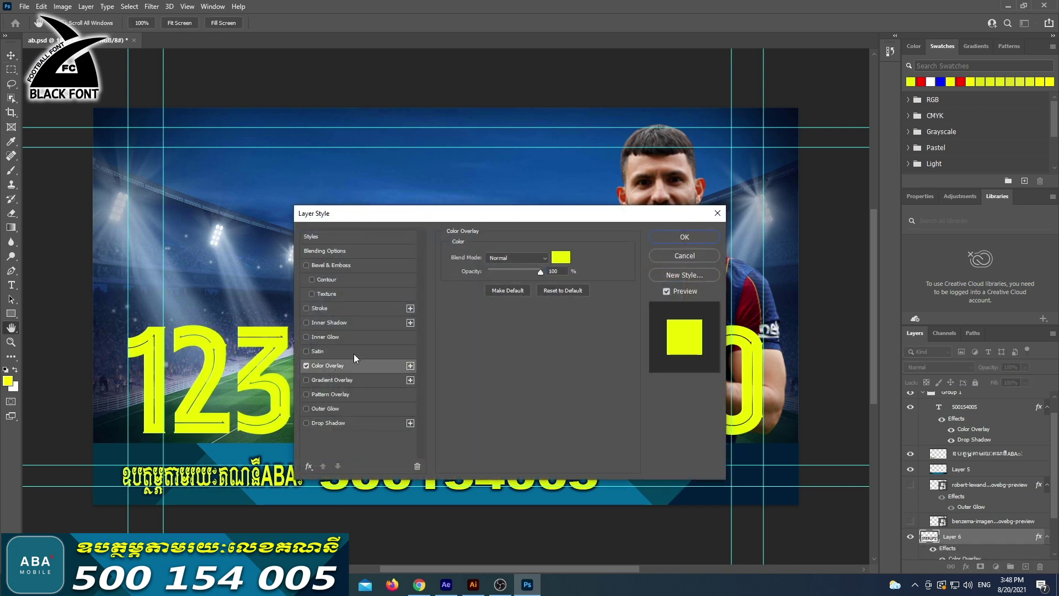
click(327, 409)
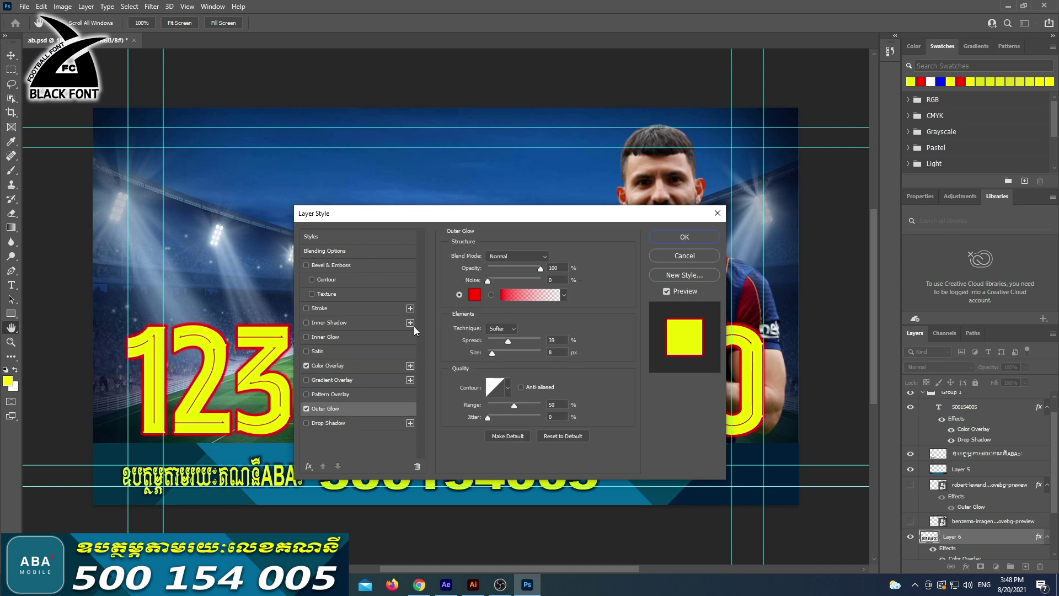
drag(492, 353, 497, 360)
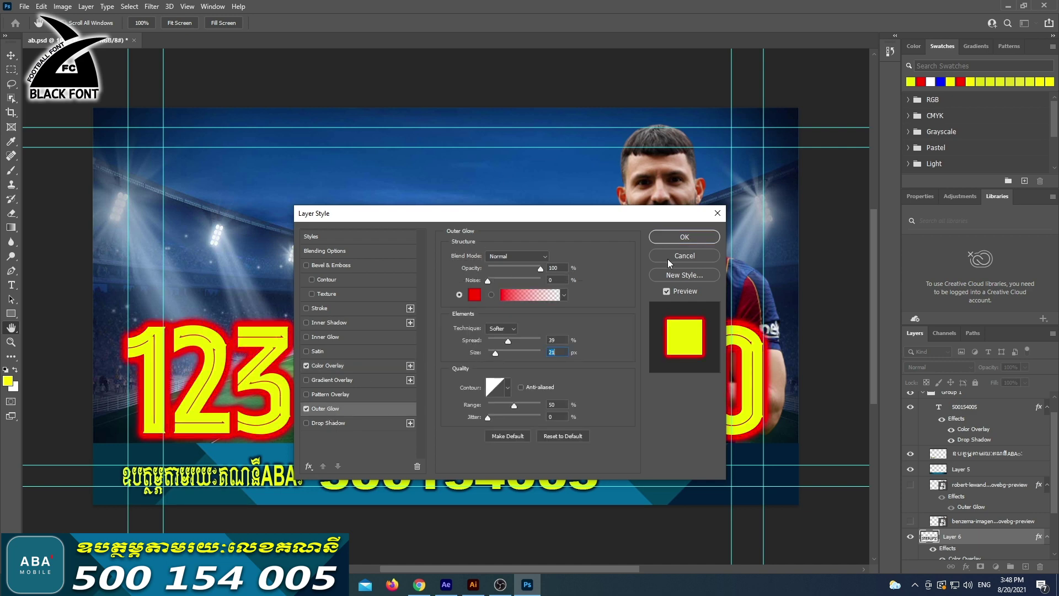
click(667, 238)
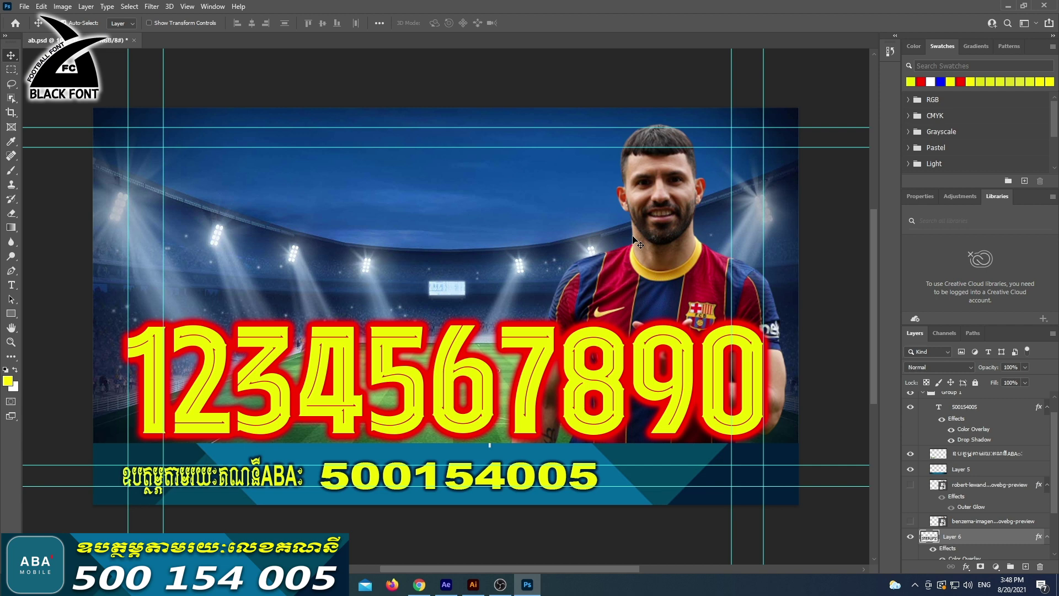
Switch to Illustrator, copy the whole A to Z letter row, and return to Photoshop.
scroll(415, 293, down, 2)
click(473, 585)
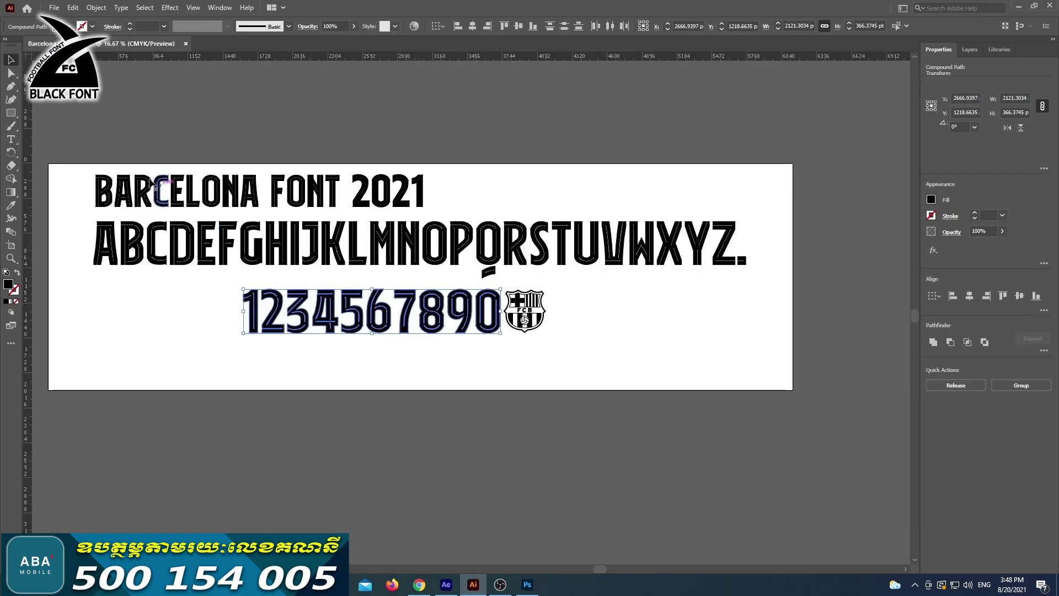
drag(697, 250, 779, 264)
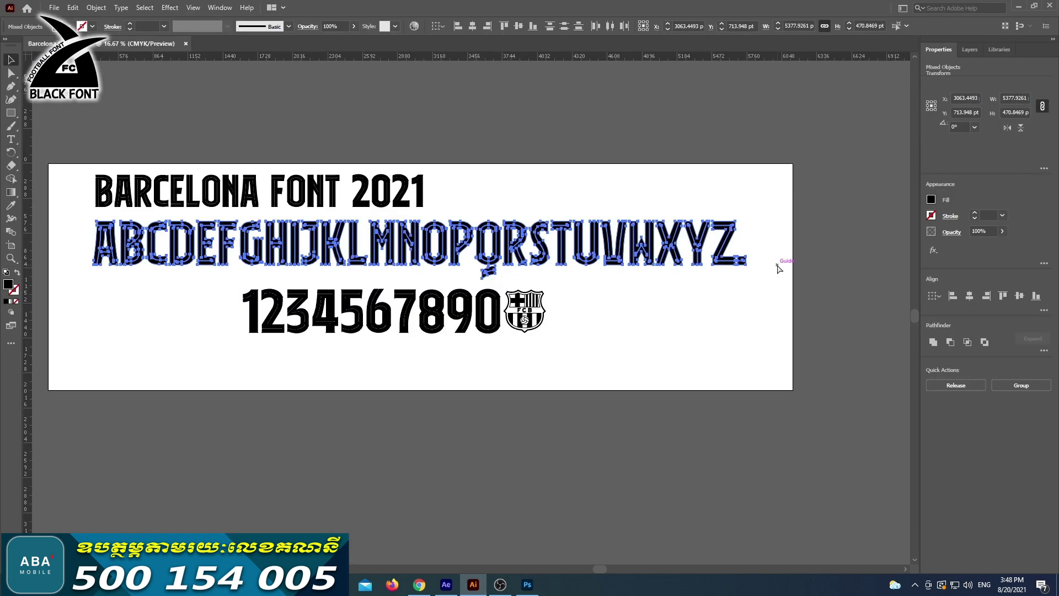
click(538, 585)
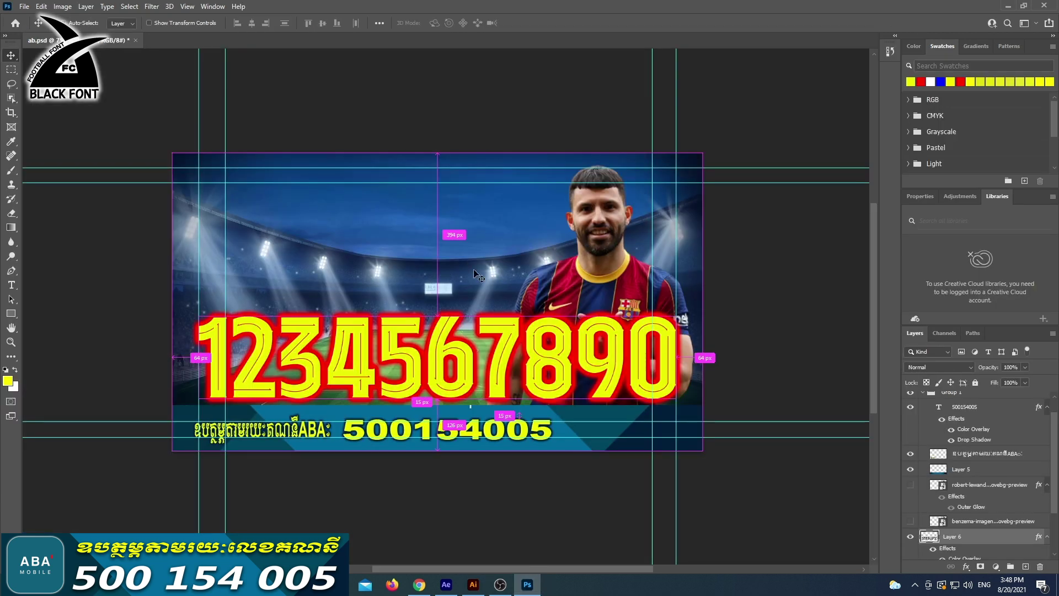
Paste the alphabet as pixels and scale it to about 16.6%, just above the digits and starting at the left guide.
key(ctrl+v)
click(574, 164)
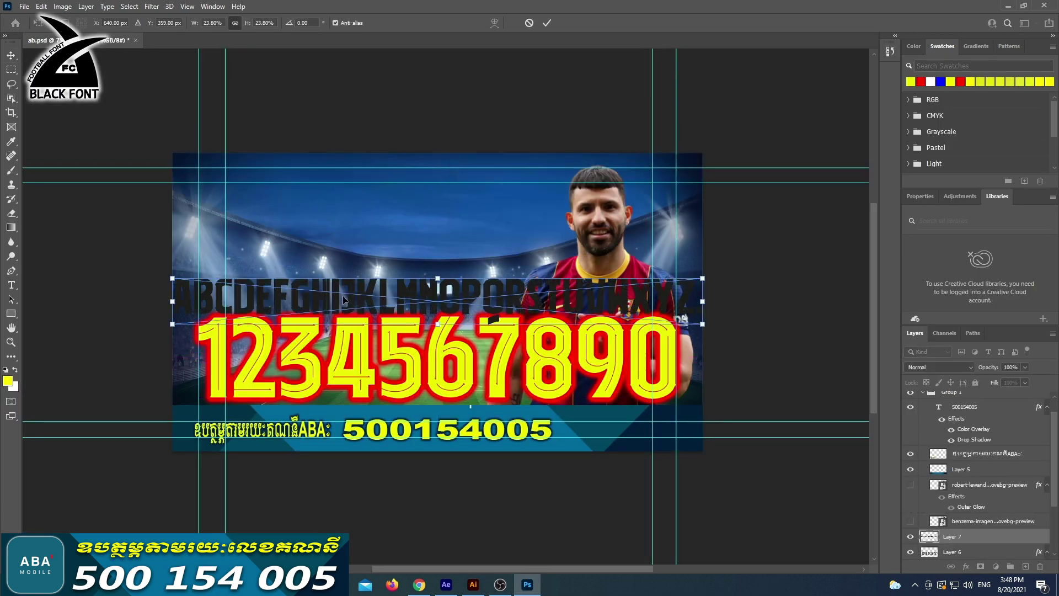
drag(334, 270, 370, 288)
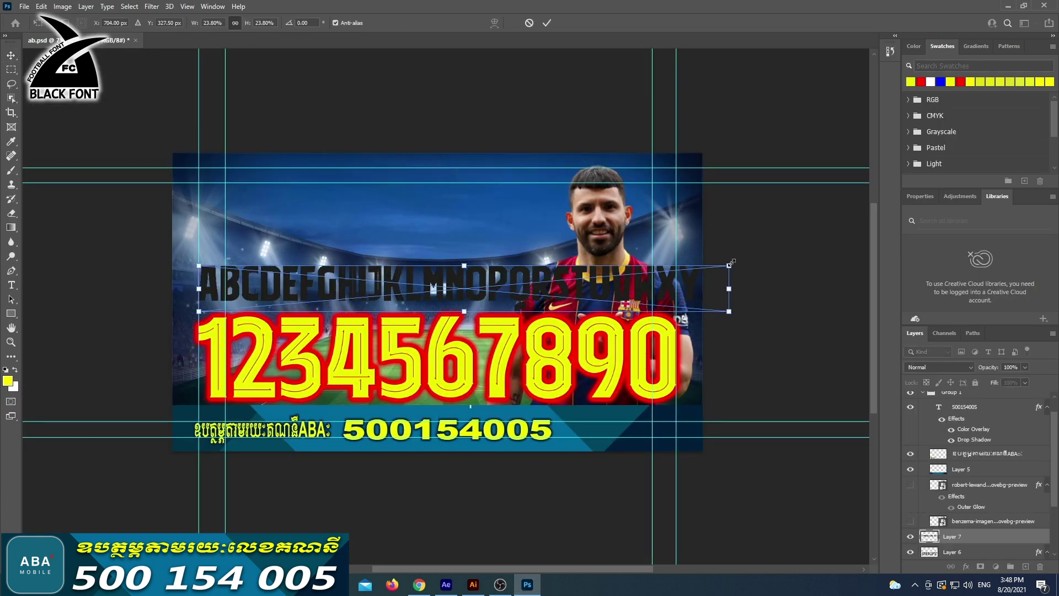
drag(731, 263, 549, 303)
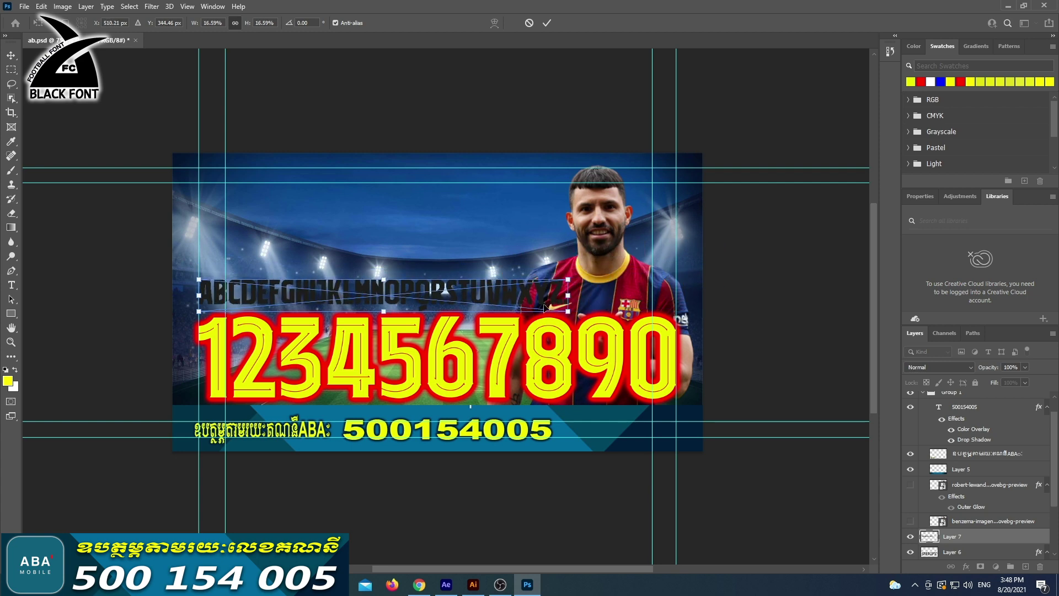
key(Return)
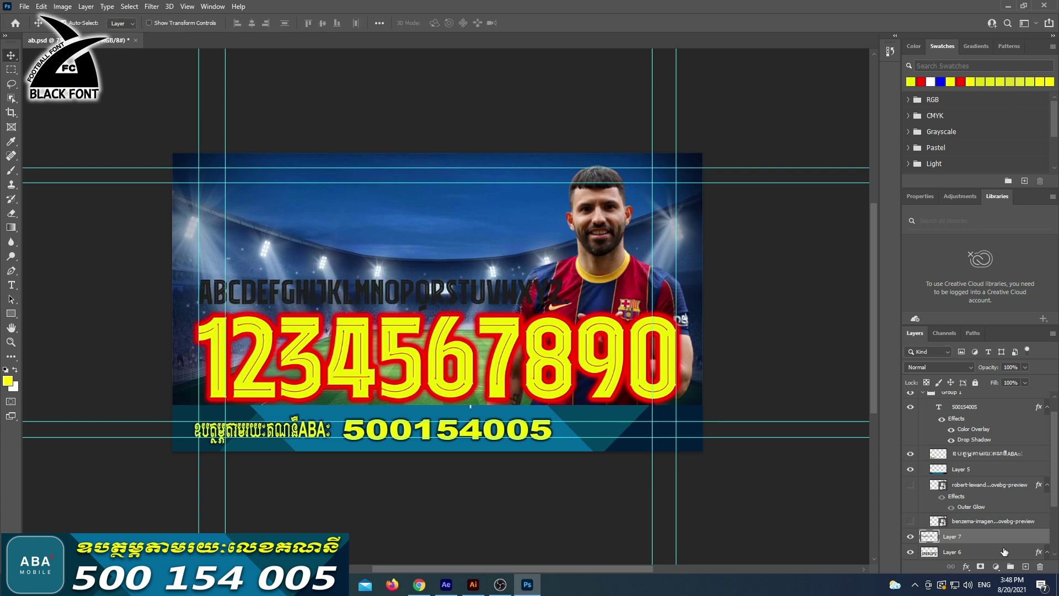
Give the alphabet layer a yellow Color Overlay and a red Outer Glow with size about 9 px.
double_click(570, 302)
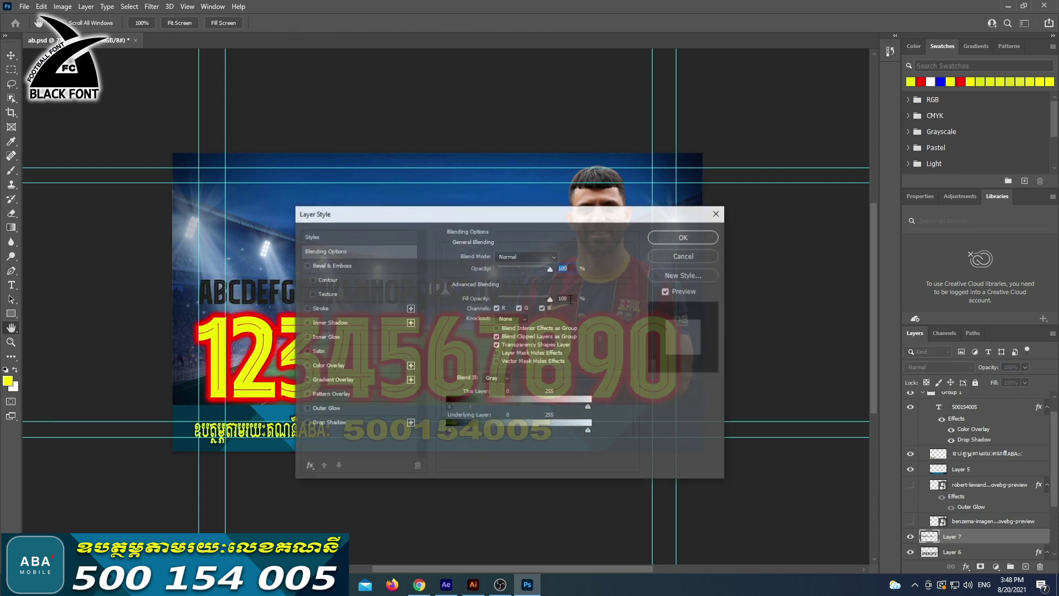
click(320, 366)
click(324, 408)
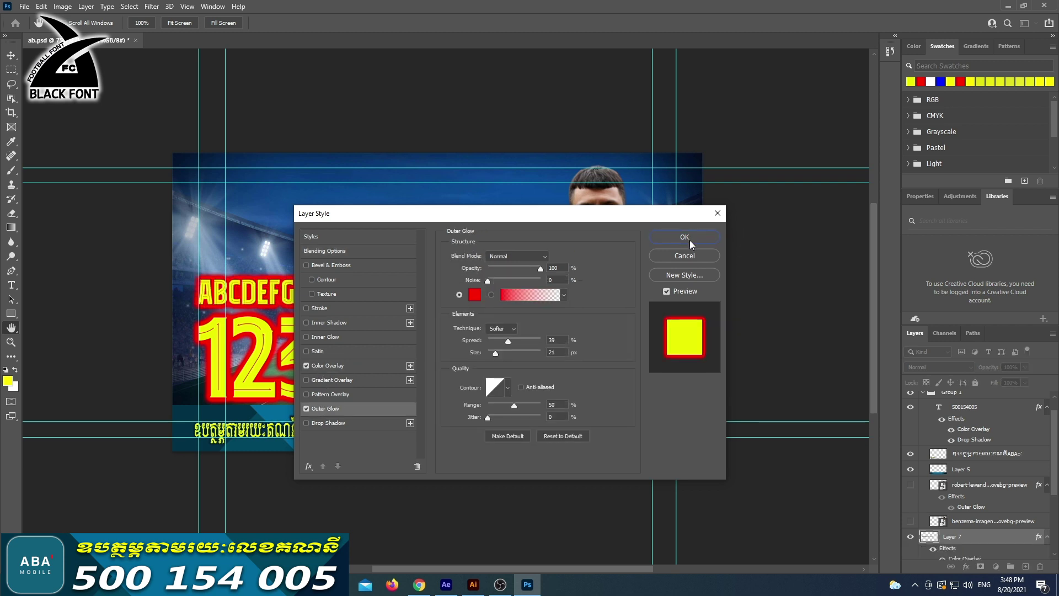
drag(498, 354, 493, 353)
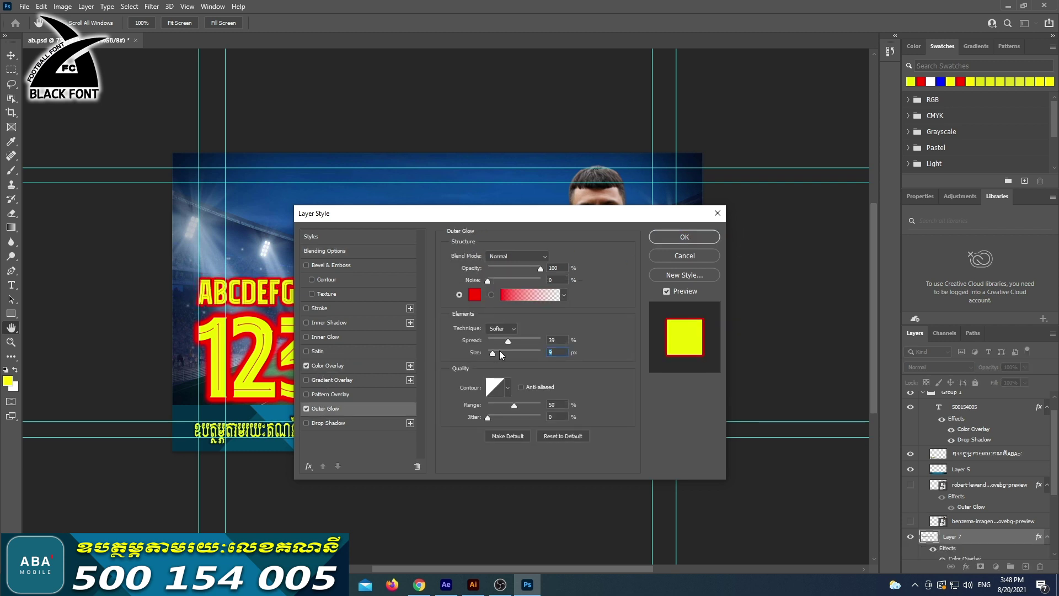
click(685, 236)
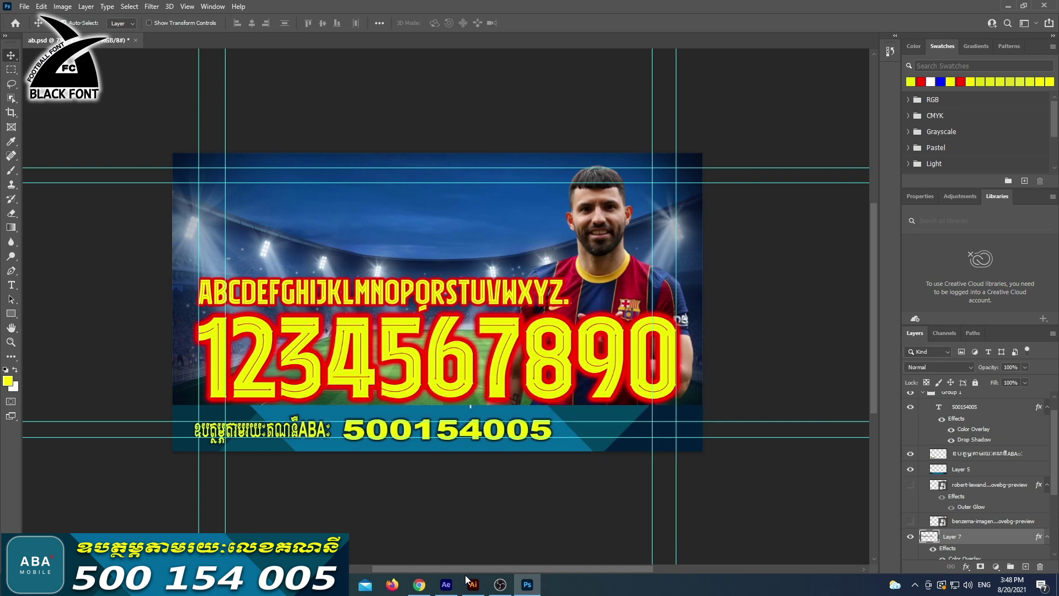
Switch to Illustrator, copy only the word BARCELONA from inside the grouped title, and return to Photoshop.
click(473, 584)
click(232, 214)
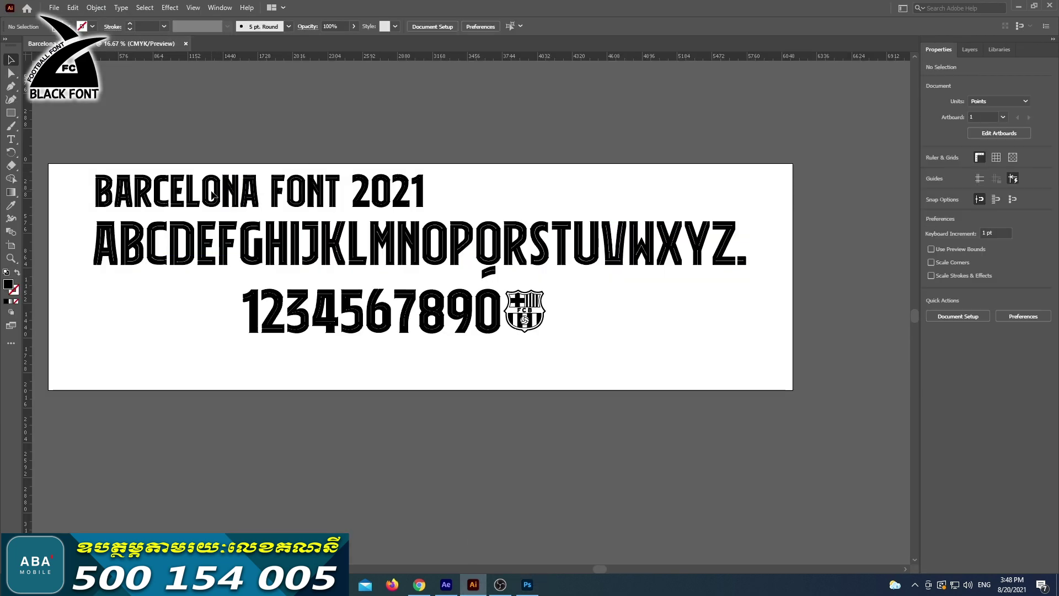
double_click(234, 191)
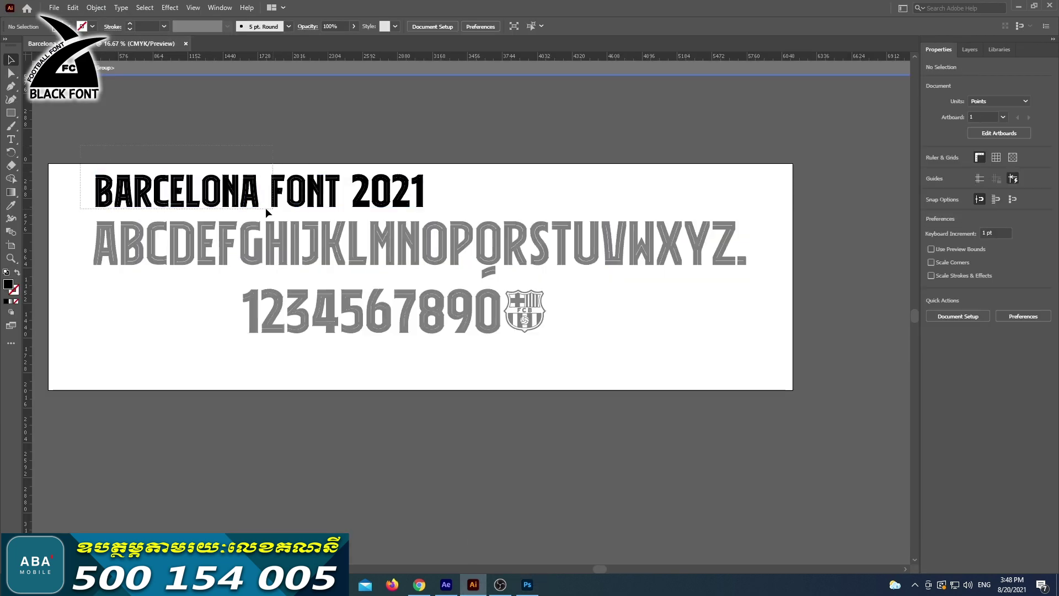
click(254, 199)
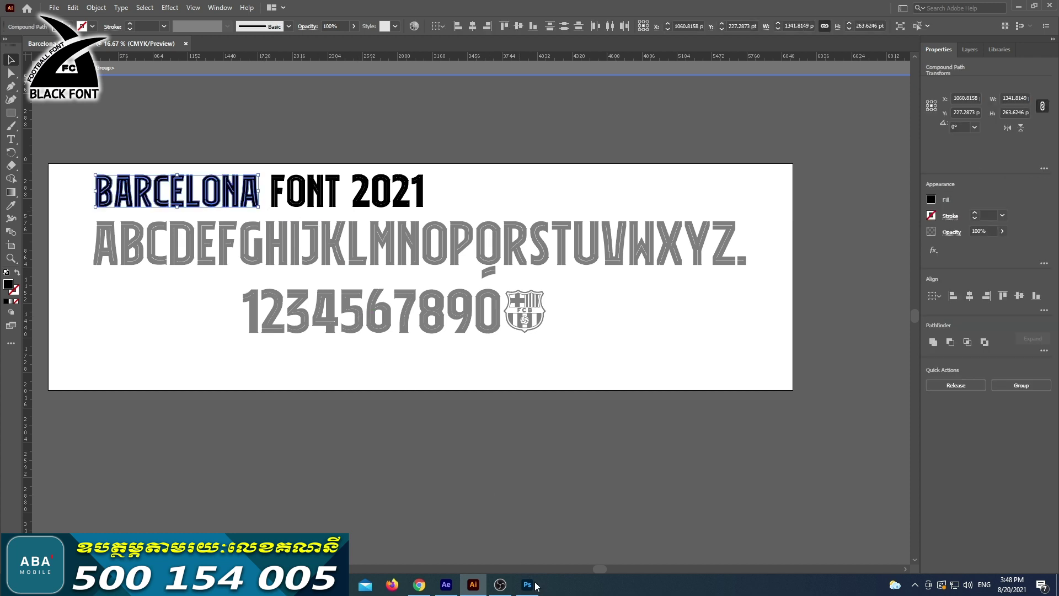
click(527, 584)
Paste BARCELONA as pixels and scale it down above the alphabet row, starting at the left guide.
key(ctrl+v)
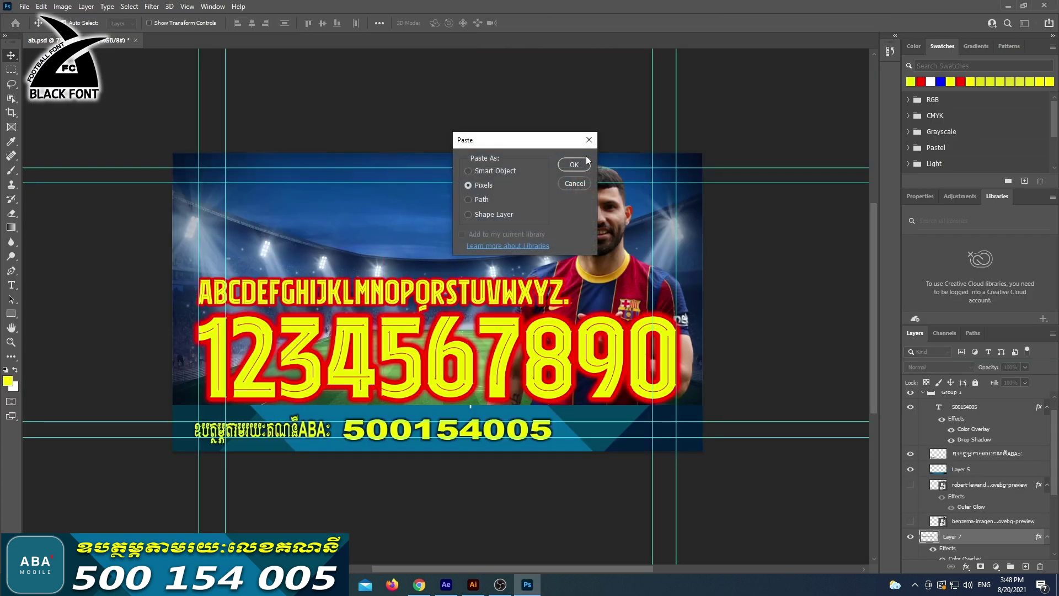
click(583, 163)
drag(345, 288, 369, 219)
drag(732, 279, 323, 229)
key(Return)
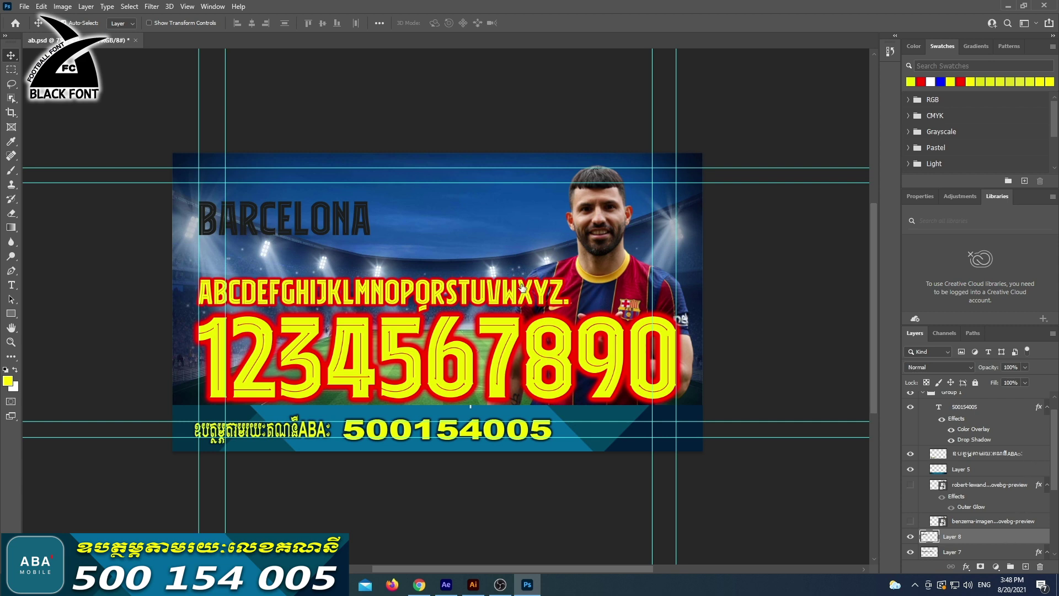
Add a Color Overlay to the BARCELONA layer and change its colour from the preset to pure red.
click(334, 366)
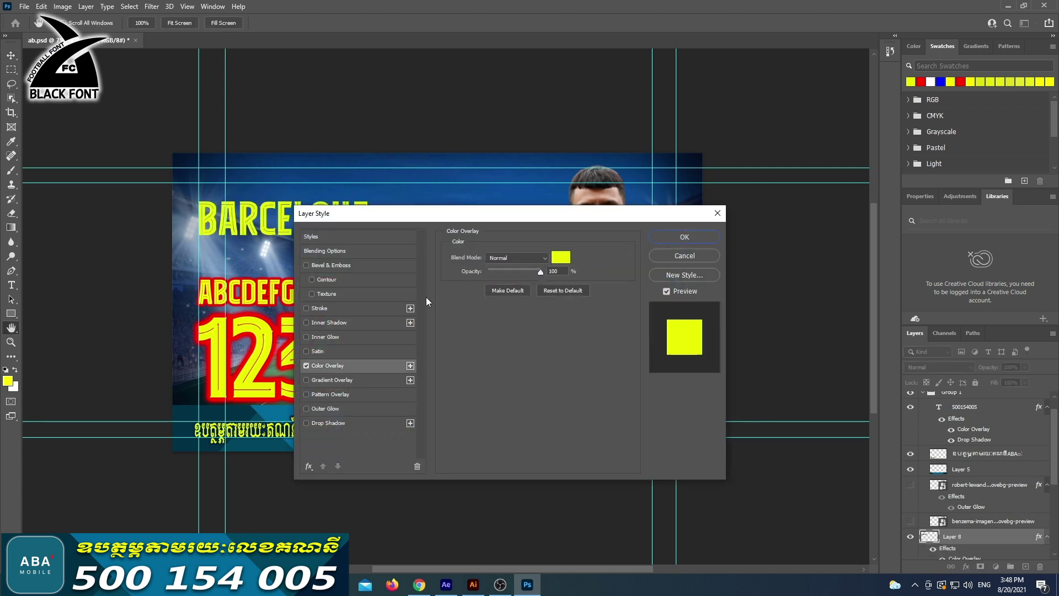
click(561, 257)
click(508, 239)
click(524, 134)
drag(536, 137, 538, 115)
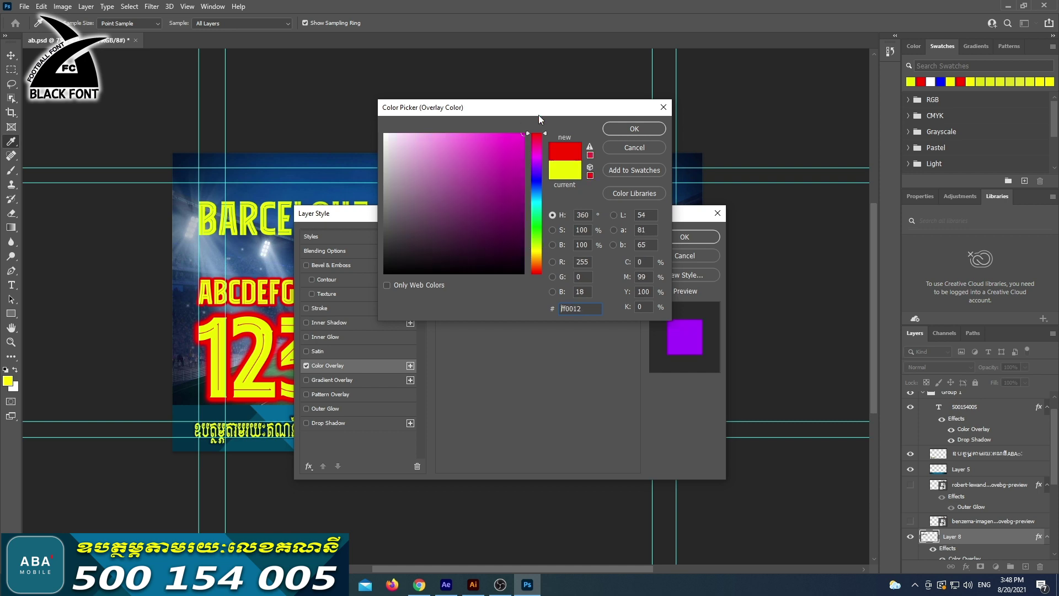
click(634, 131)
Add an Outer Glow to the BARCELONA layer, set its colour to yellow, and apply the layer style.
click(349, 407)
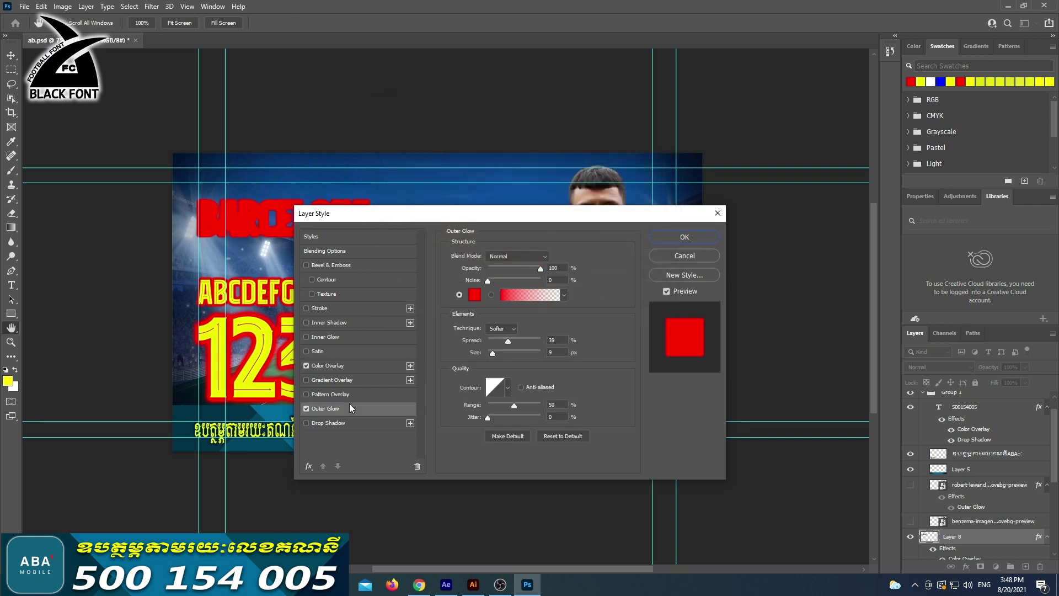
click(469, 294)
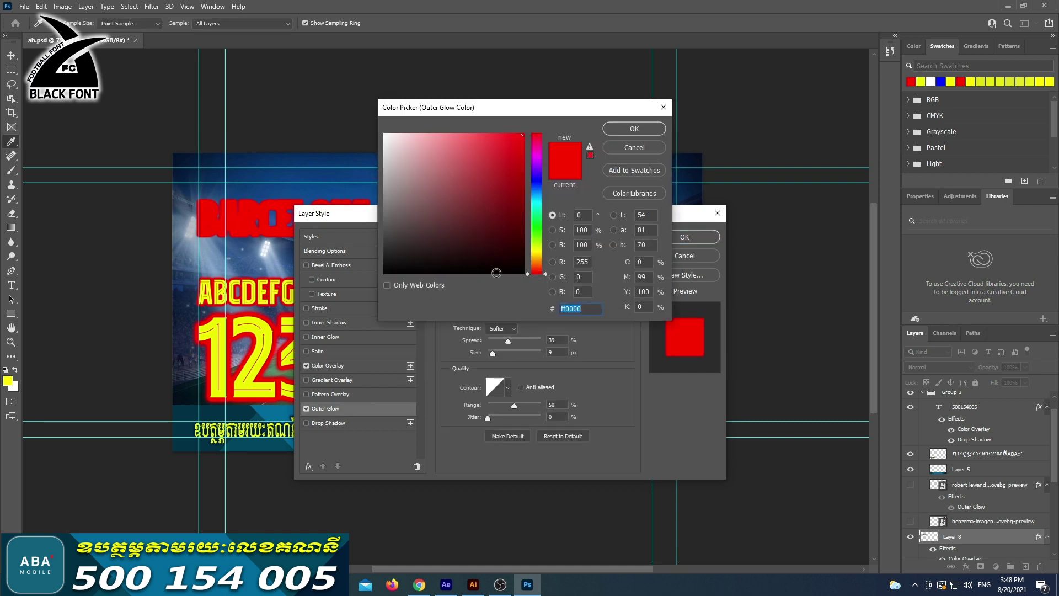
click(538, 250)
click(631, 128)
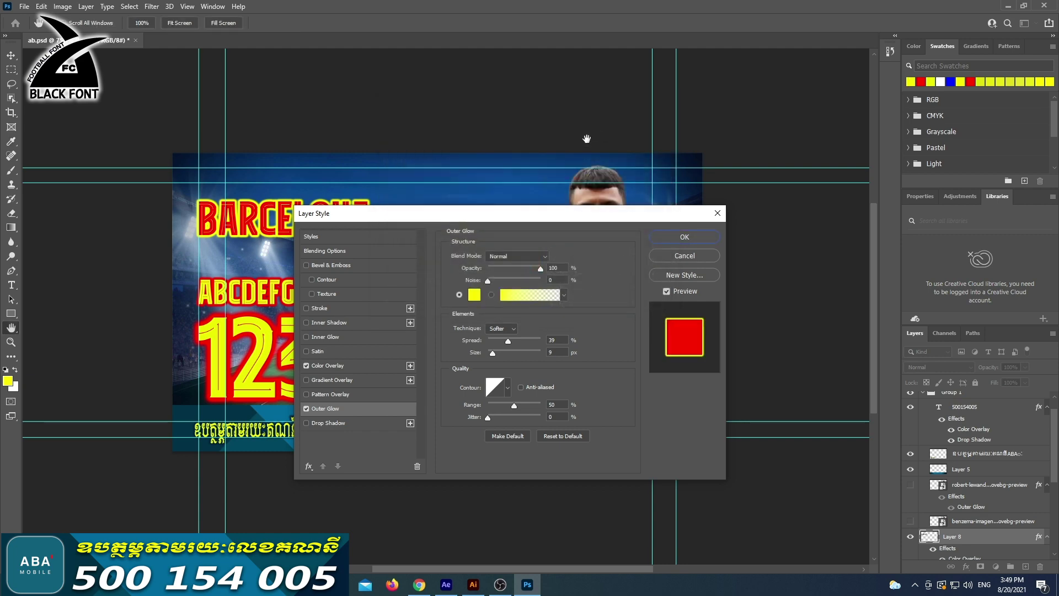
click(688, 240)
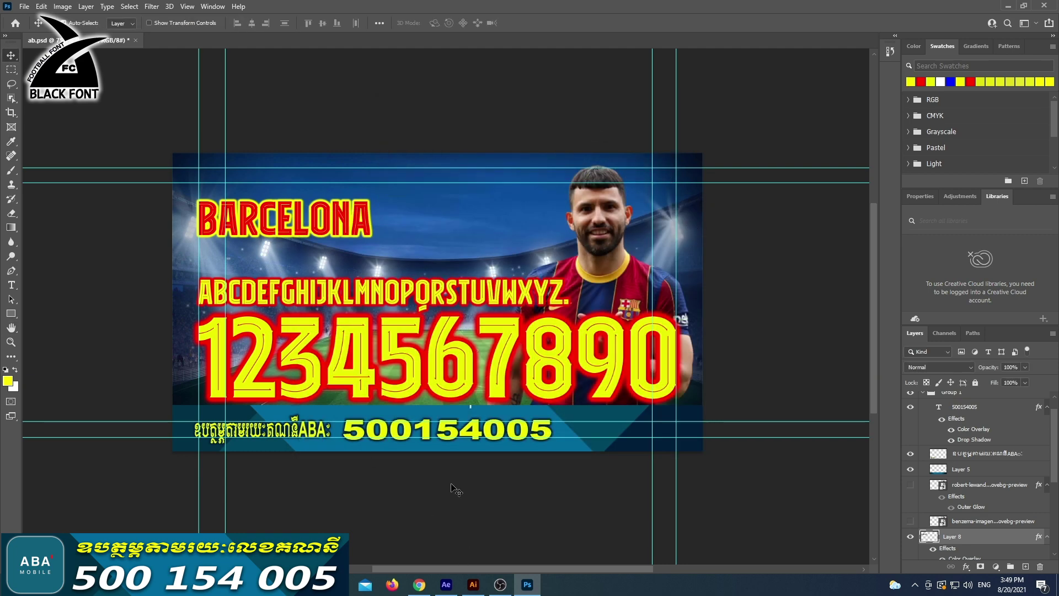
Switch to Illustrator, copy only the 2021 digits from the title, and return to Photoshop.
click(472, 584)
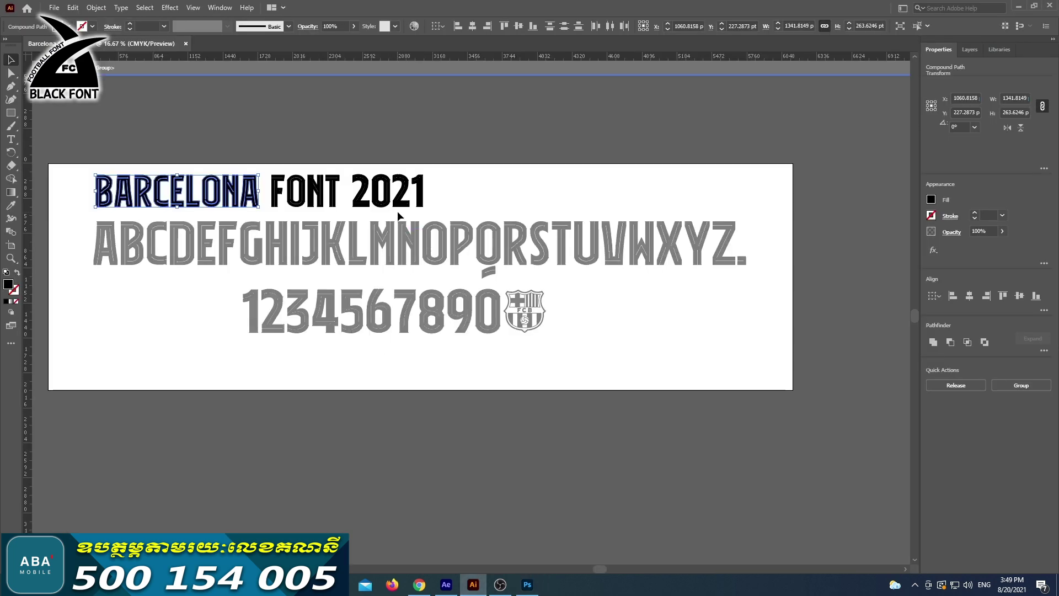
drag(349, 166, 445, 201)
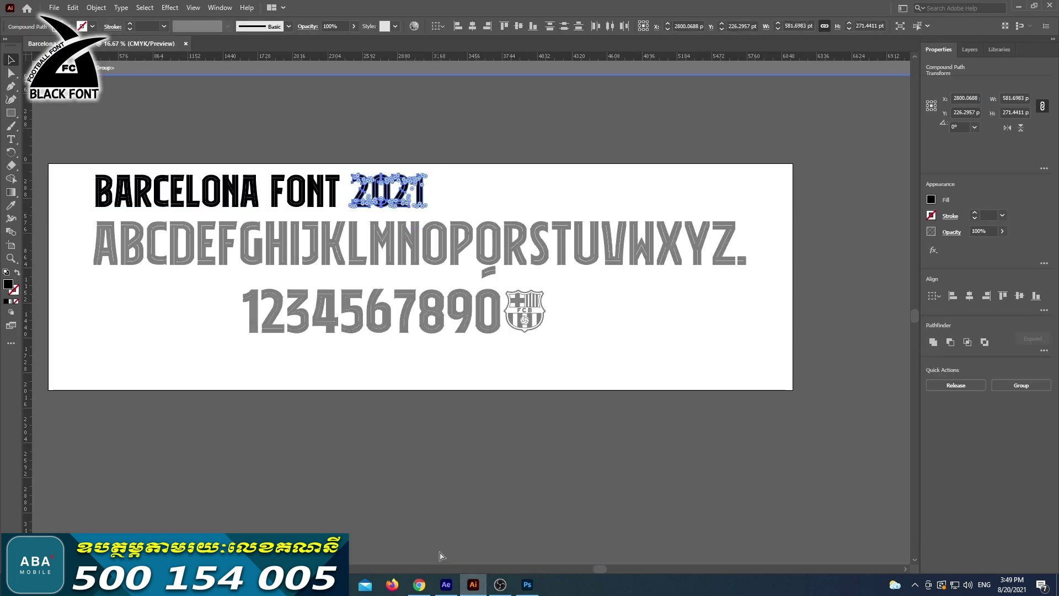
click(526, 584)
Paste 2021 as pixels and scale it down to fit between the word BARCELONA and the footballer's head.
key(ctrl+v)
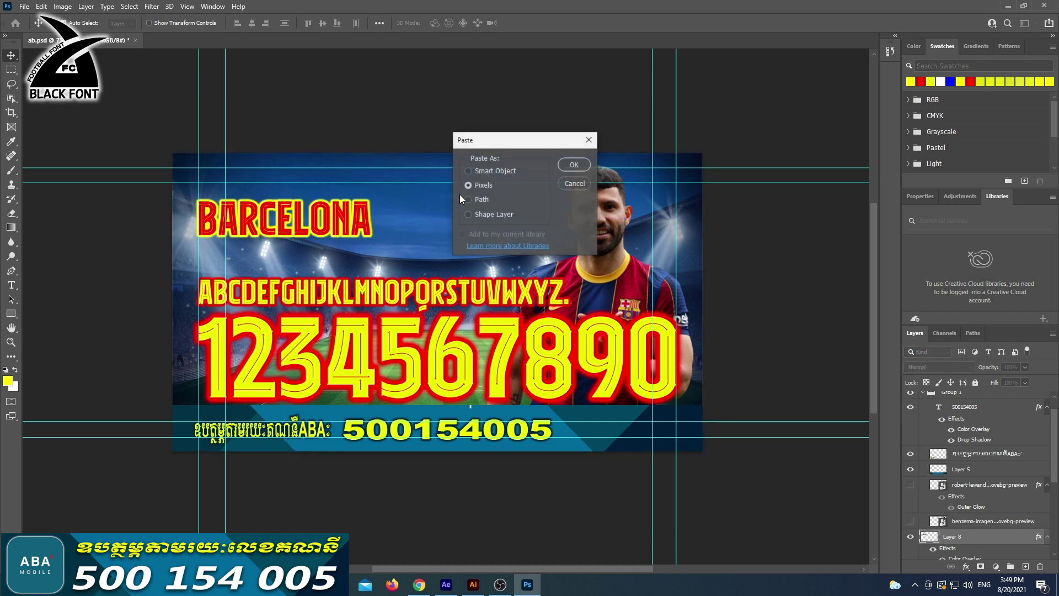
click(578, 164)
drag(415, 298, 474, 214)
drag(624, 277, 542, 234)
key(Return)
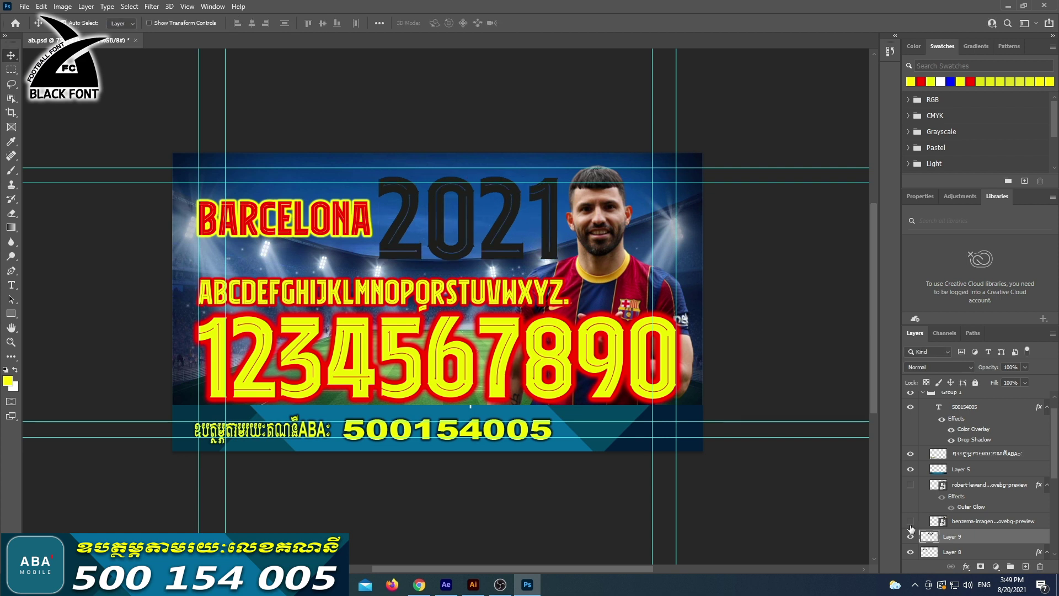
Copy the layer style of the BARCELONA layer and paste it onto the 2021 layer.
click(971, 552)
scroll(982, 547, down, 1)
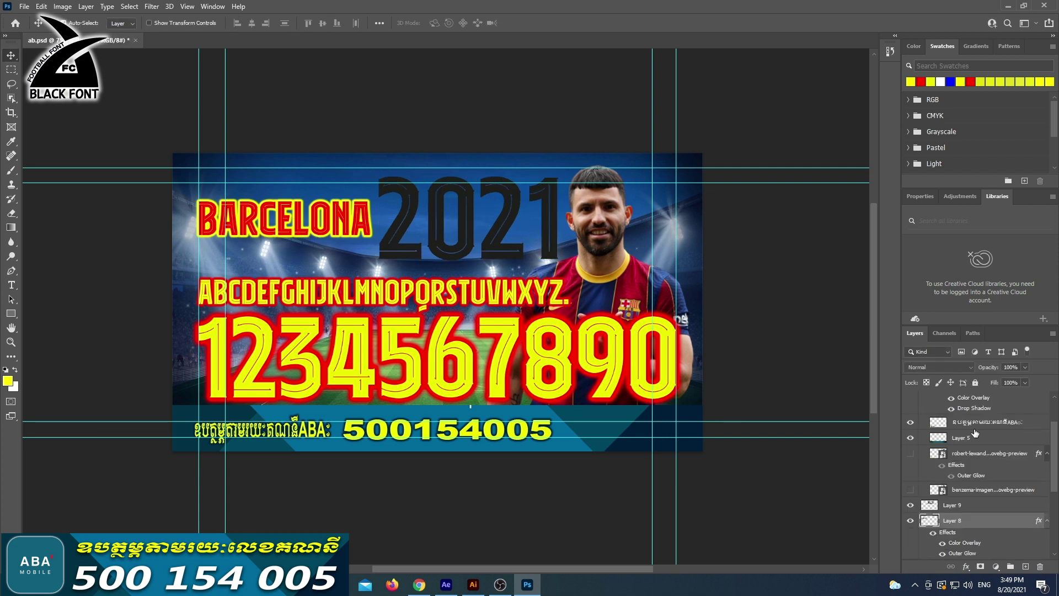
right_click(984, 531)
click(993, 465)
right_click(975, 509)
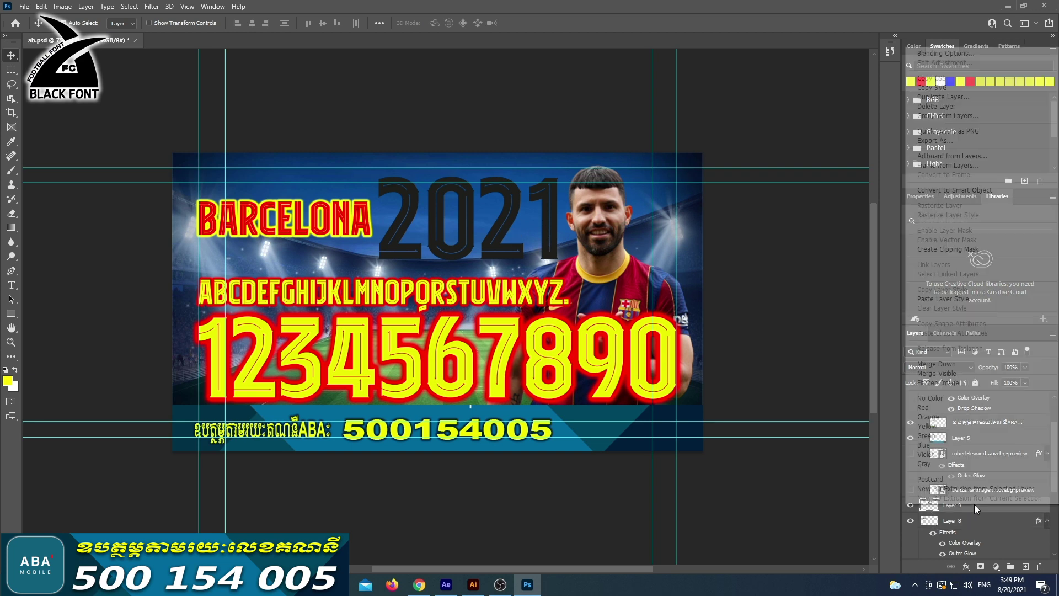
click(944, 298)
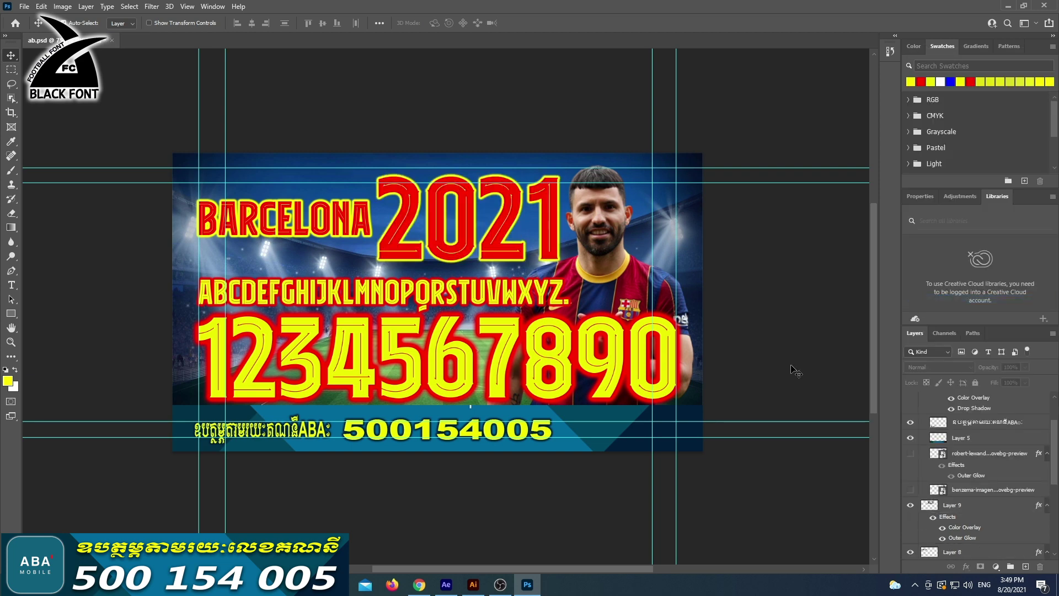
scroll(330, 245, down, 2)
scroll(268, 228, up, 2)
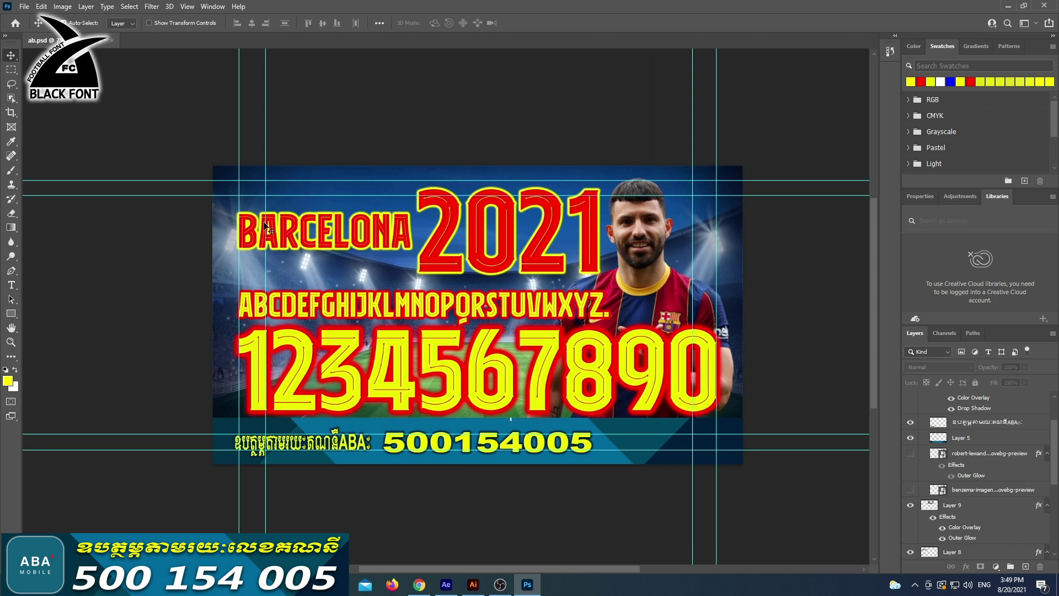
click(586, 448)
click(348, 452)
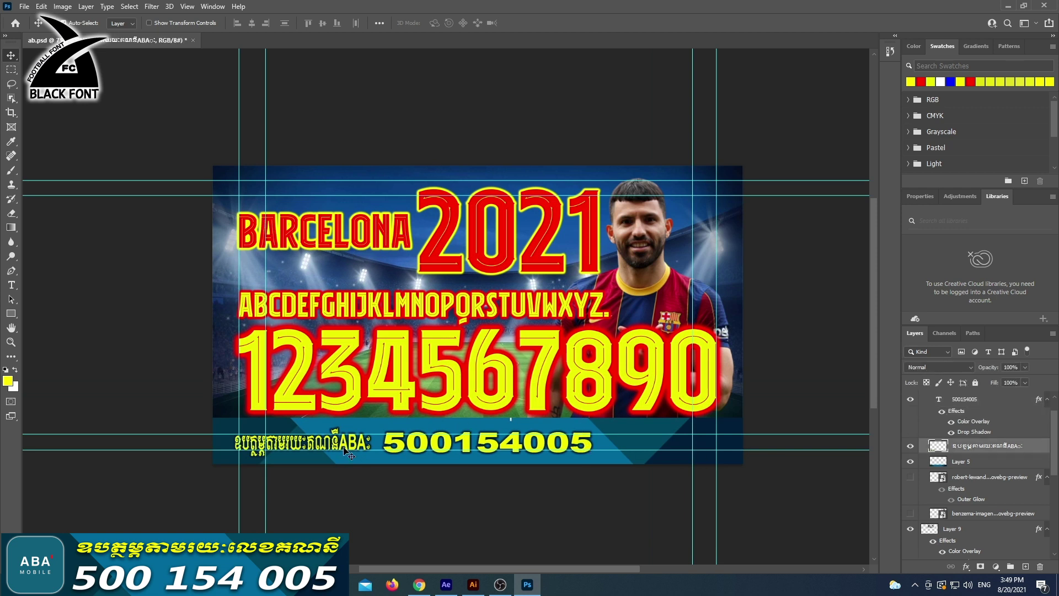
click(618, 505)
click(651, 453)
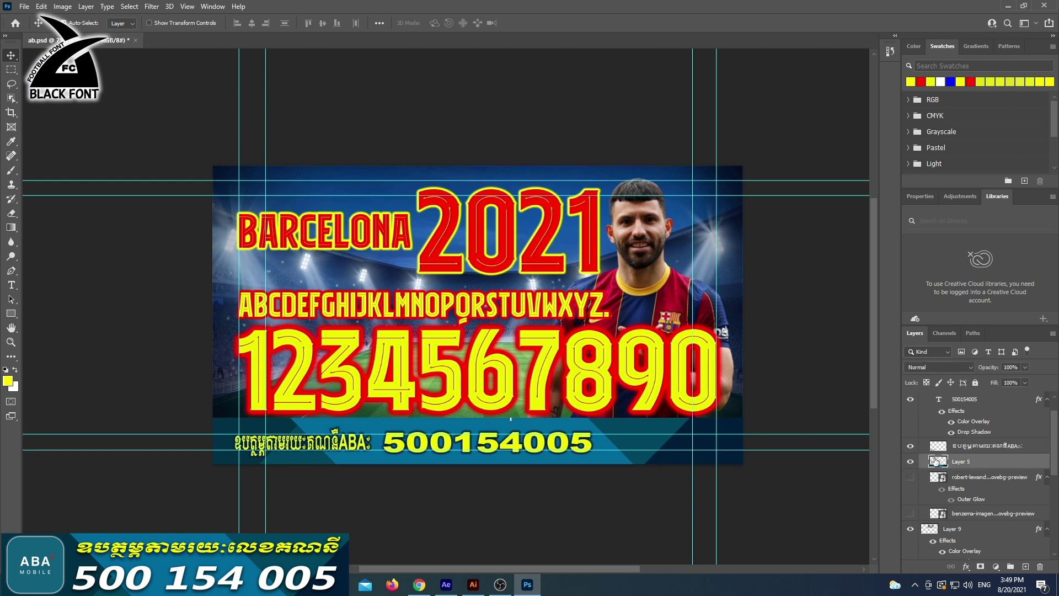
click(910, 476)
click(911, 476)
scroll(1011, 474, up, 1)
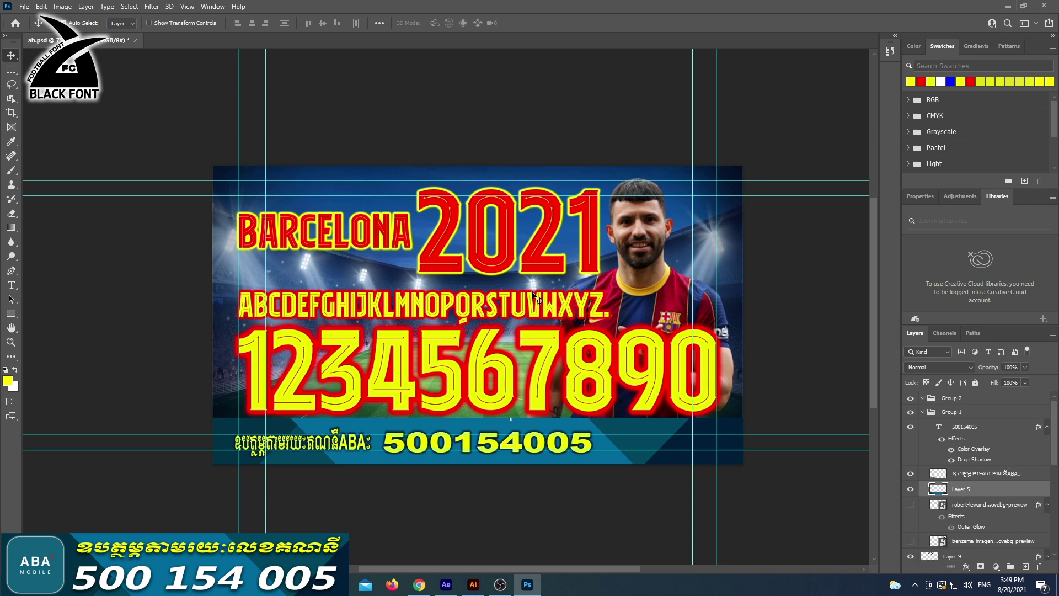
click(458, 516)
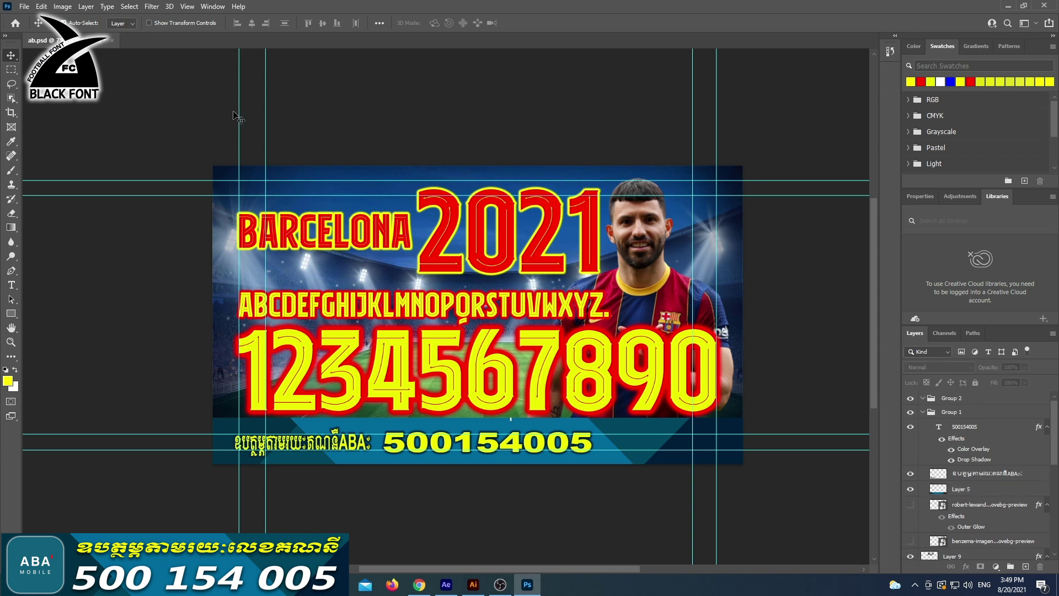